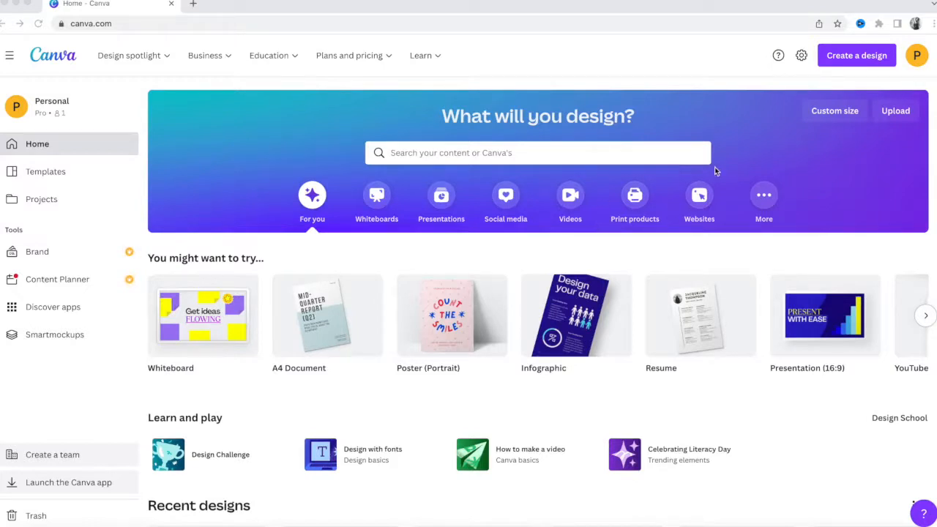
# Choose A4 Document from the Create a design suggestions to open a blank design.
pyautogui.click(859, 61)
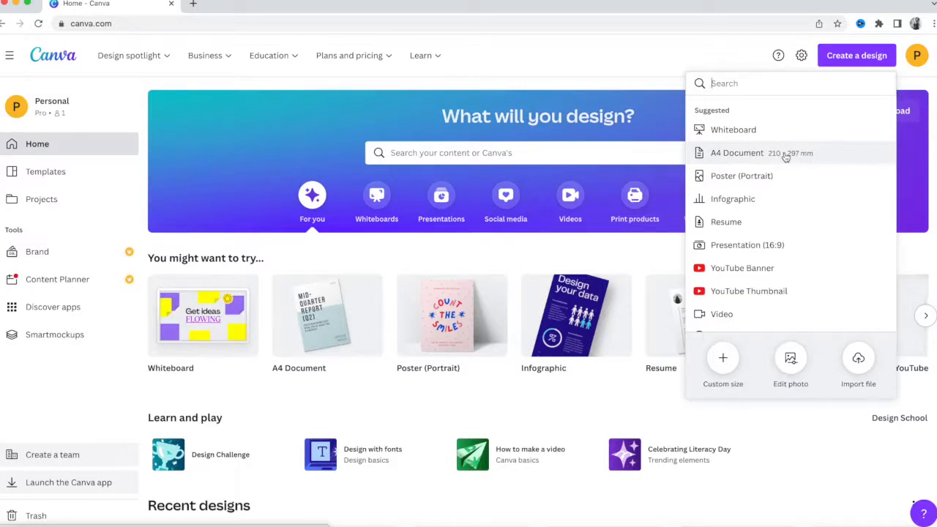
pyautogui.scroll(-3, 783, 222)
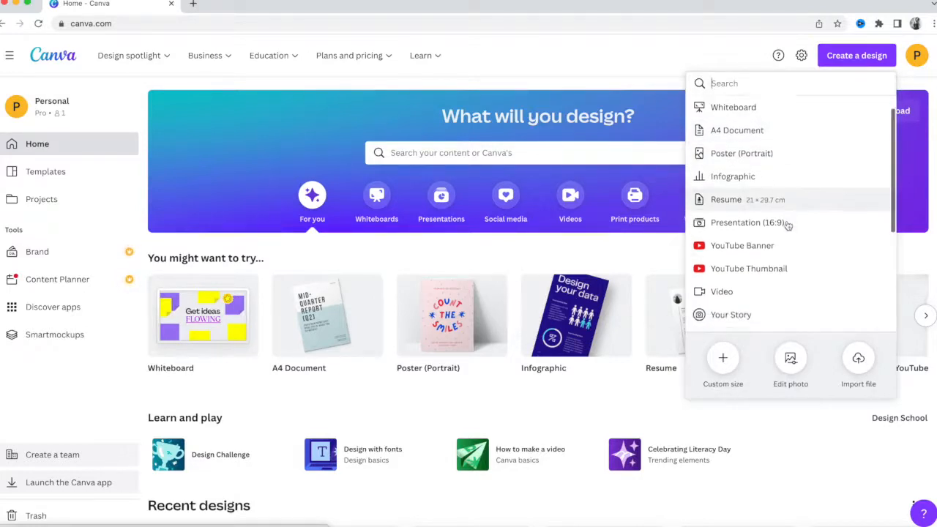
pyautogui.scroll(-2, 786, 225)
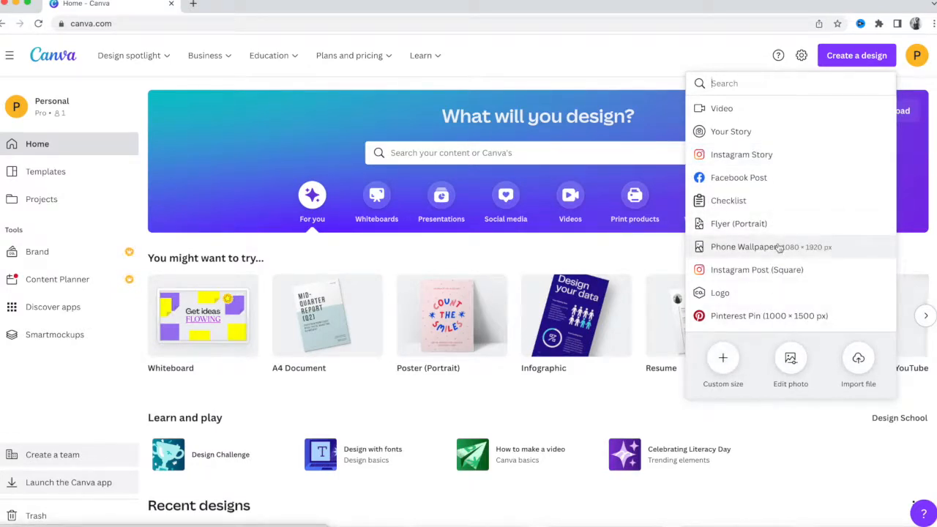
pyautogui.scroll(5, 780, 248)
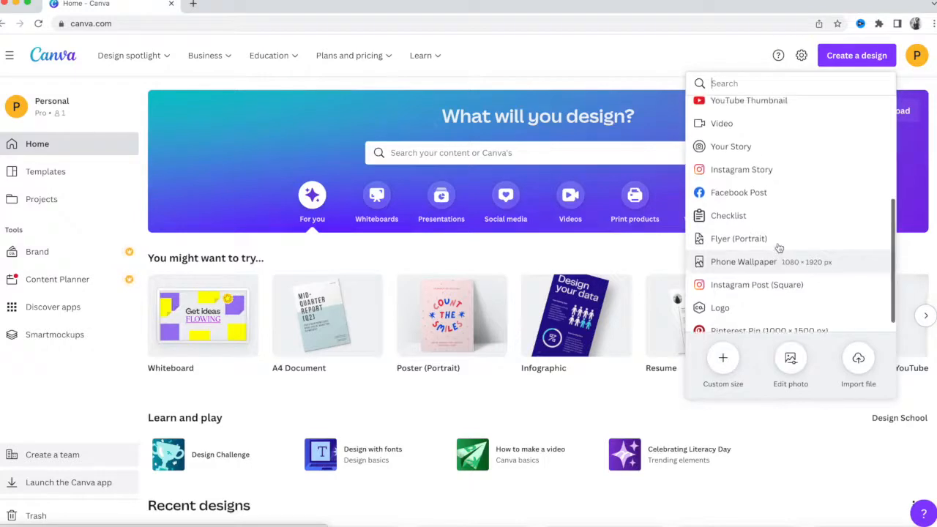
pyautogui.scroll(2, 785, 170)
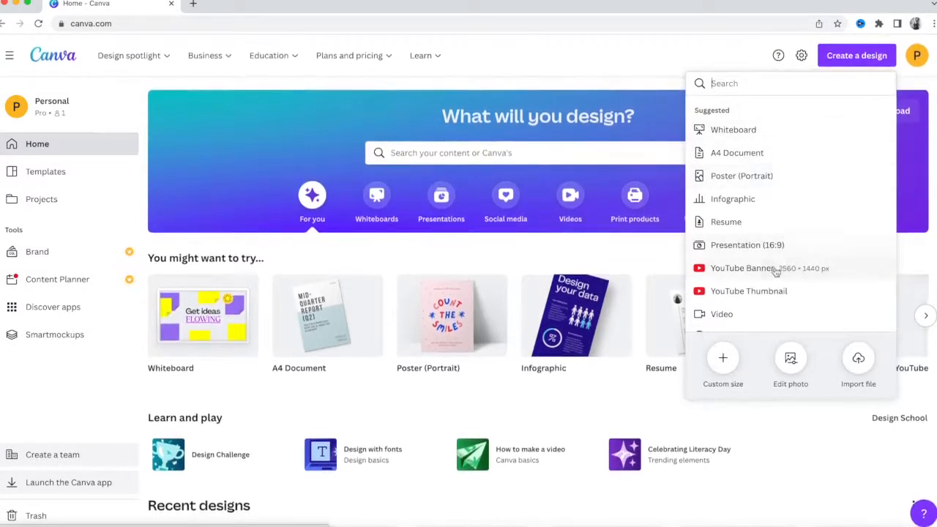
pyautogui.click(756, 155)
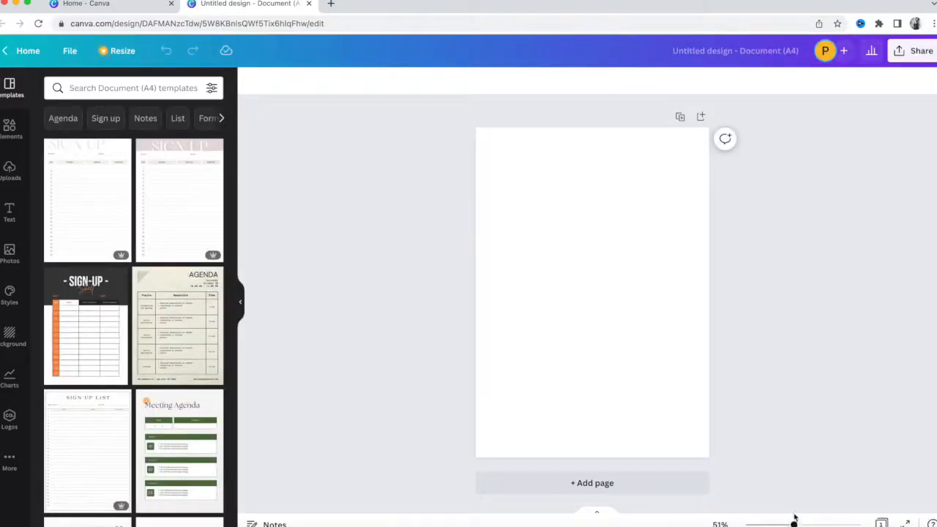
pyautogui.moveTo(793, 525); pyautogui.dragTo(805, 525)
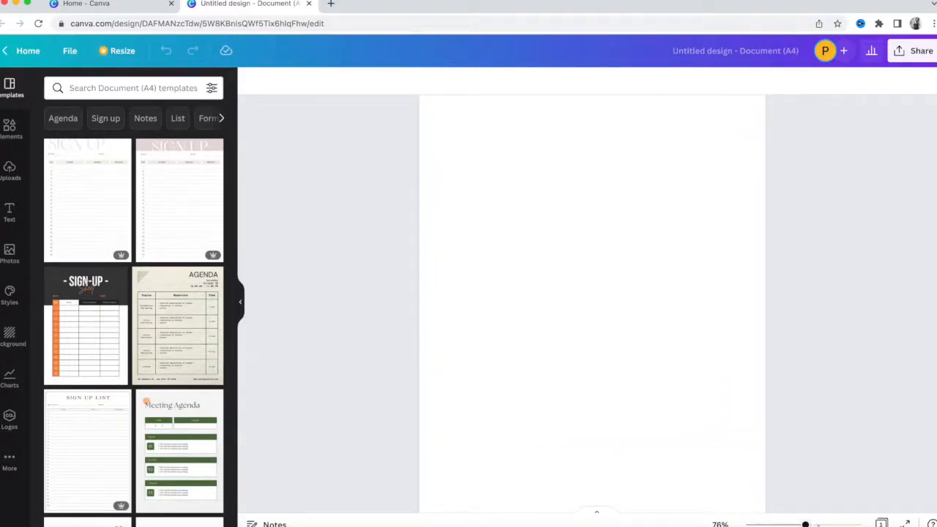
pyautogui.moveTo(805, 525); pyautogui.dragTo(797, 524)
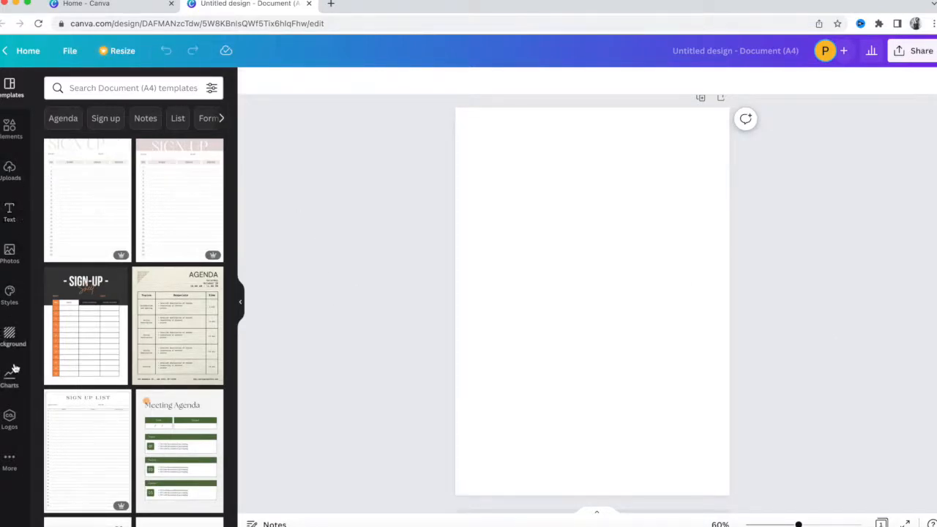
pyautogui.click(9, 170)
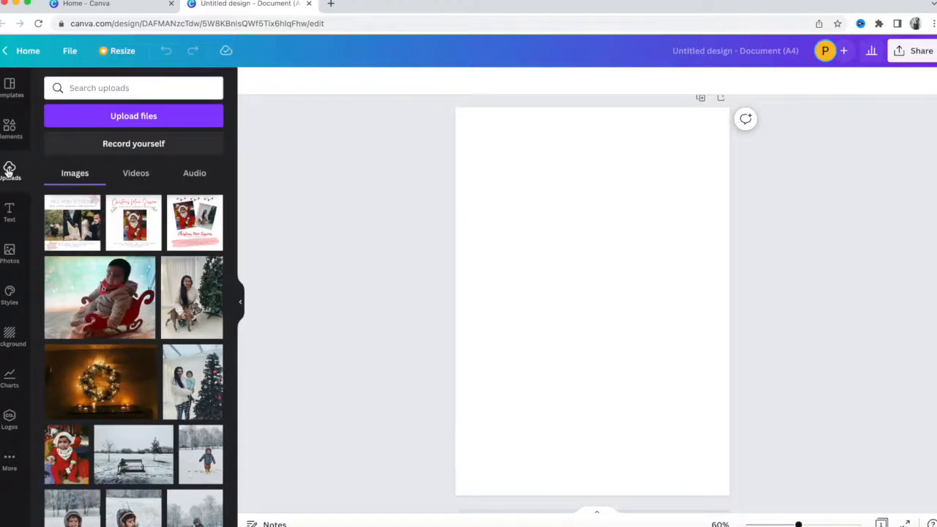
# Add the brick-wall wedding photo from Uploads and enlarge it to the full page width.
pyautogui.scroll(-3, 91, 324)
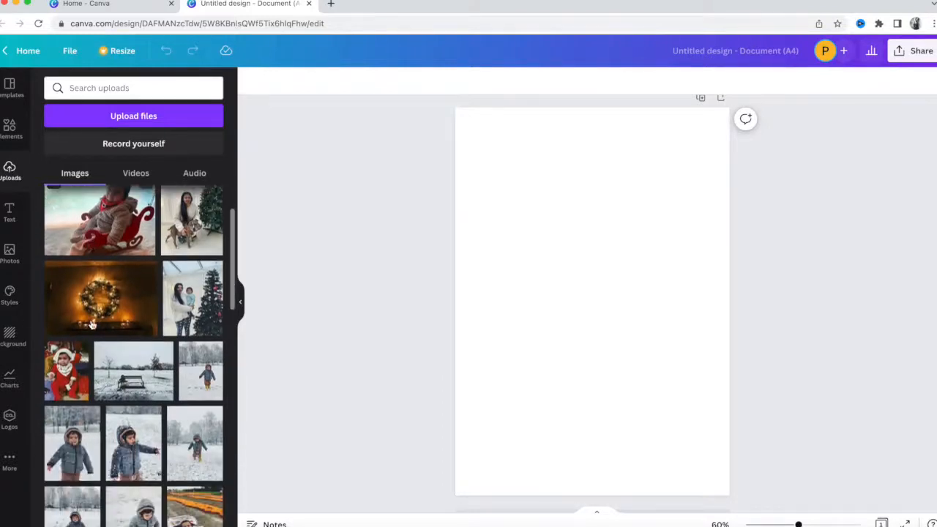
pyautogui.scroll(-15, 91, 325)
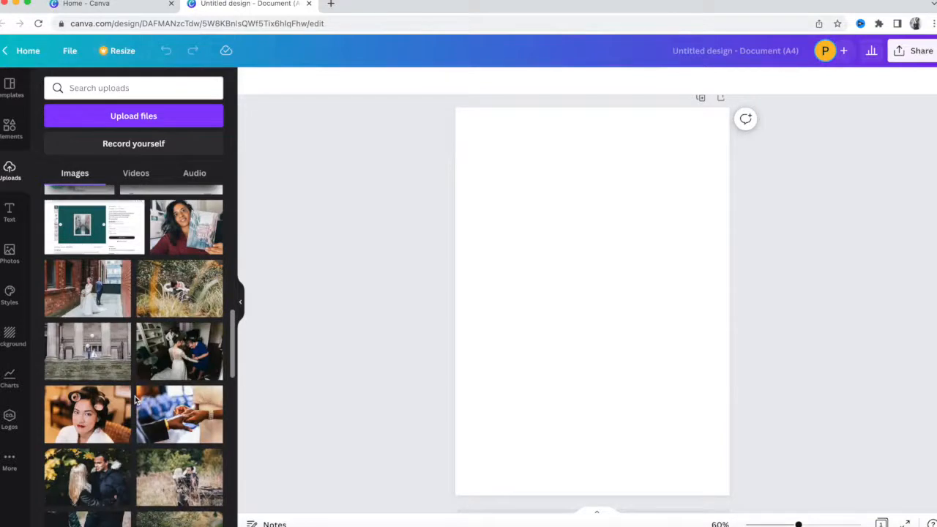
pyautogui.scroll(-1, 135, 399)
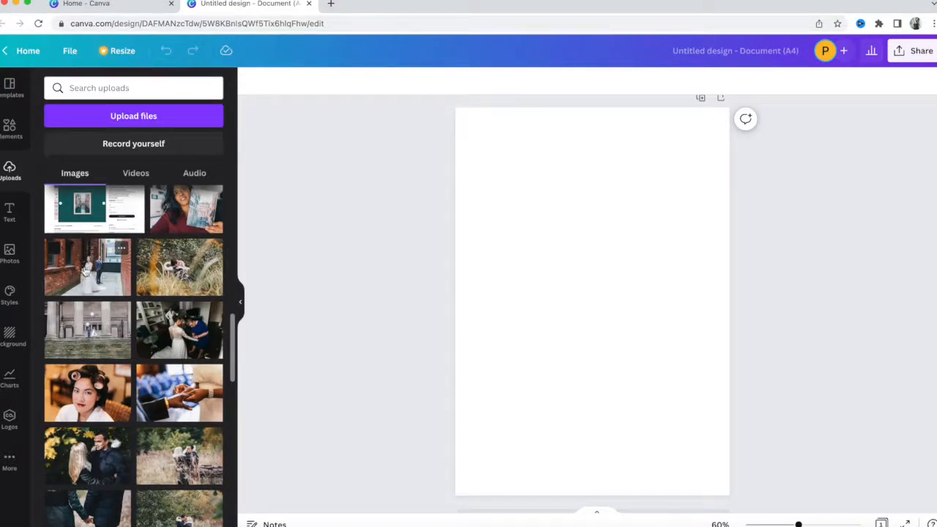
pyautogui.click(85, 272)
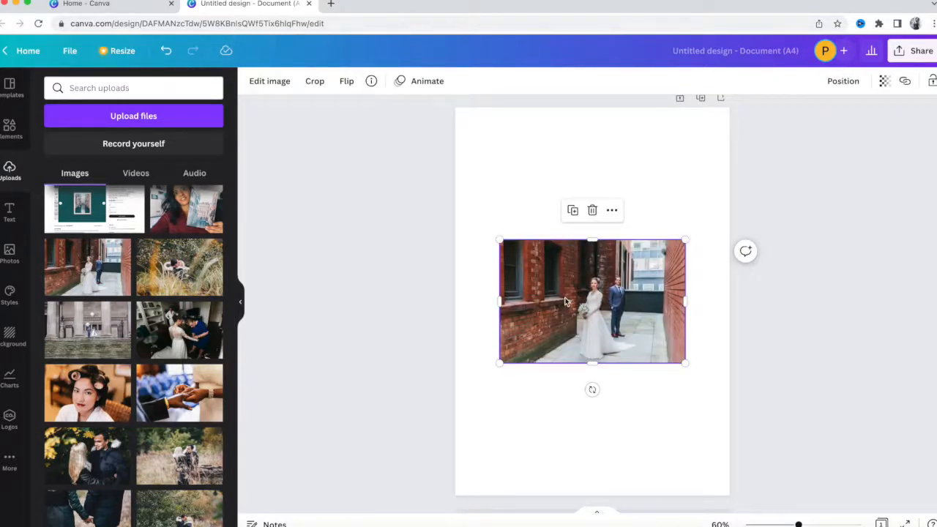
pyautogui.moveTo(586, 296); pyautogui.dragTo(541, 259)
pyautogui.moveTo(640, 328); pyautogui.dragTo(752, 353)
# Crop the photo's top and bottom into a wide band and move it higher on the page.
pyautogui.doubleClick(593, 316)
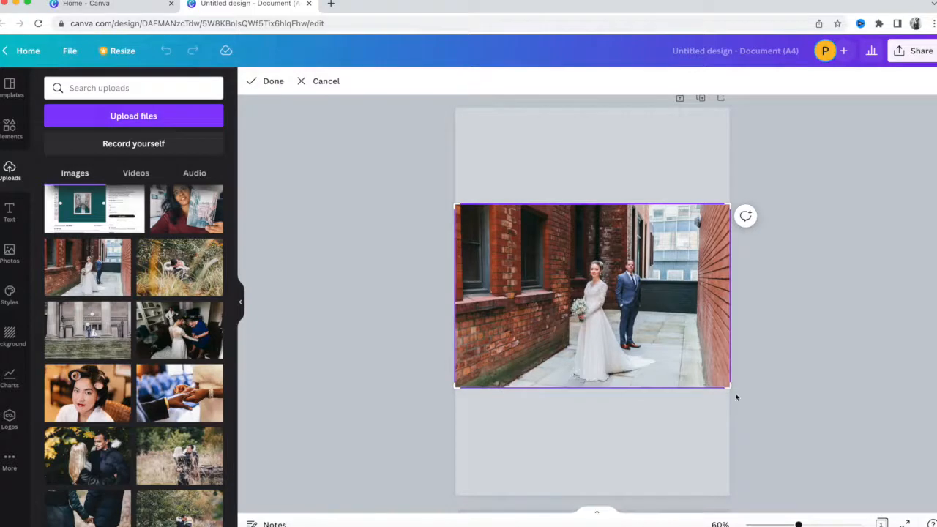
pyautogui.moveTo(731, 386)
pyautogui.mouseDown()
pyautogui.moveTo(733, 366)
pyautogui.moveTo(730, 385)
pyautogui.mouseUp()
pyautogui.moveTo(729, 205); pyautogui.dragTo(730, 250)
pyautogui.click(790, 313)
pyautogui.moveTo(620, 309); pyautogui.dragTo(620, 246)
pyautogui.click(338, 237)
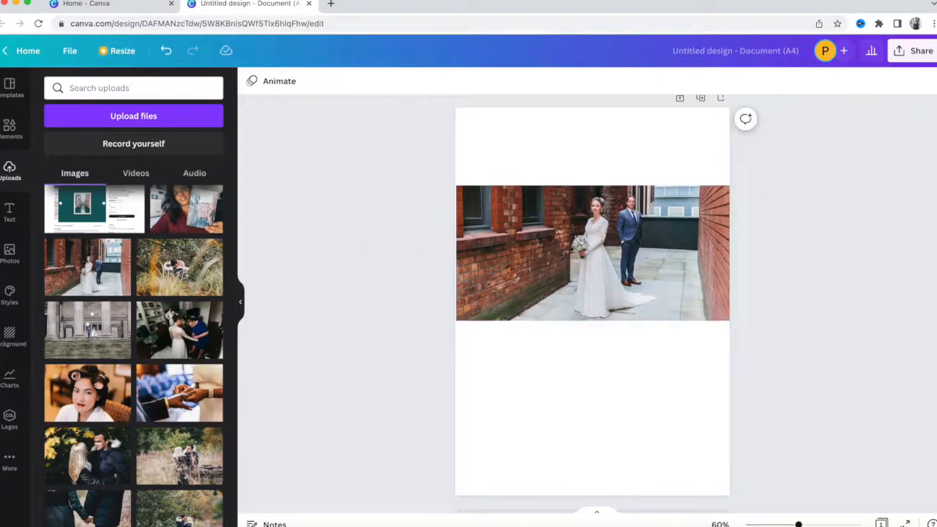
# Show the Text panel's heading presets and nudge the wedding photo slightly lower.
pyautogui.click(9, 210)
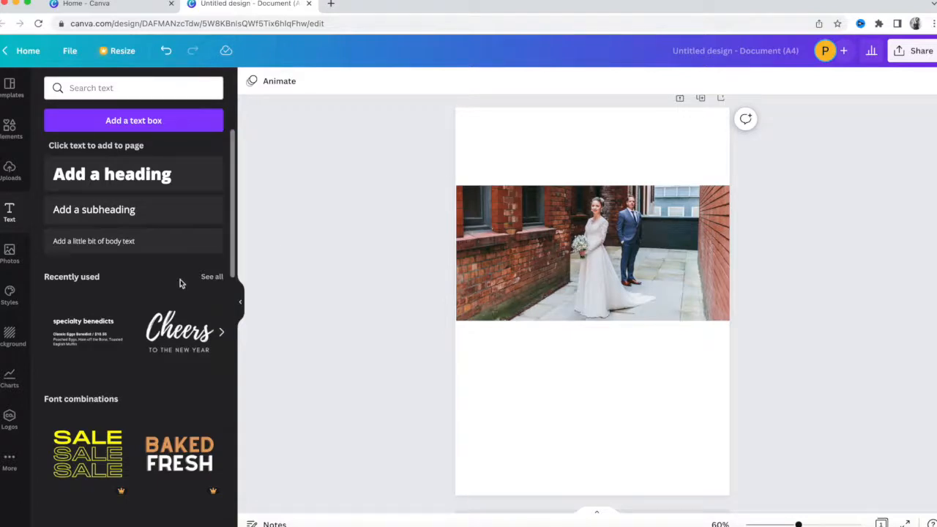
pyautogui.scroll(-3, 180, 282)
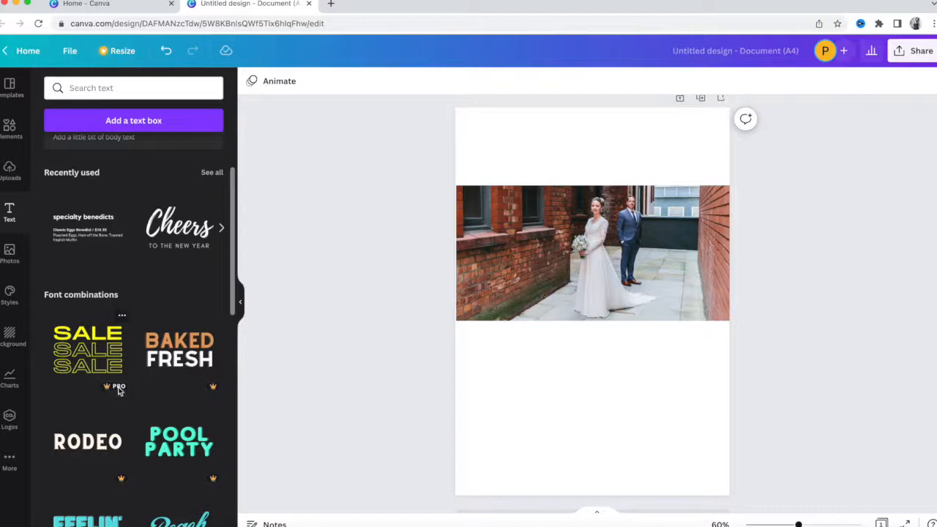
pyautogui.moveTo(110, 389)
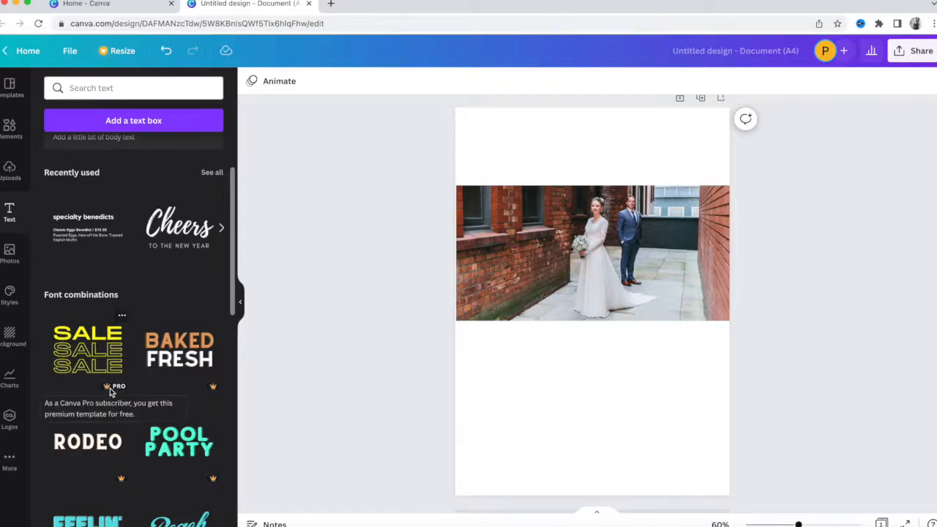
pyautogui.moveTo(583, 233); pyautogui.dragTo(580, 238)
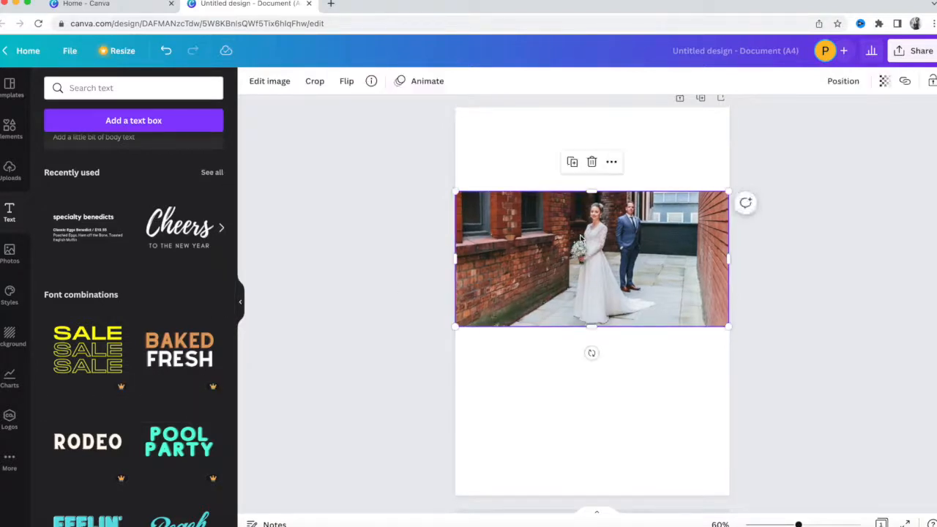
pyautogui.click(357, 218)
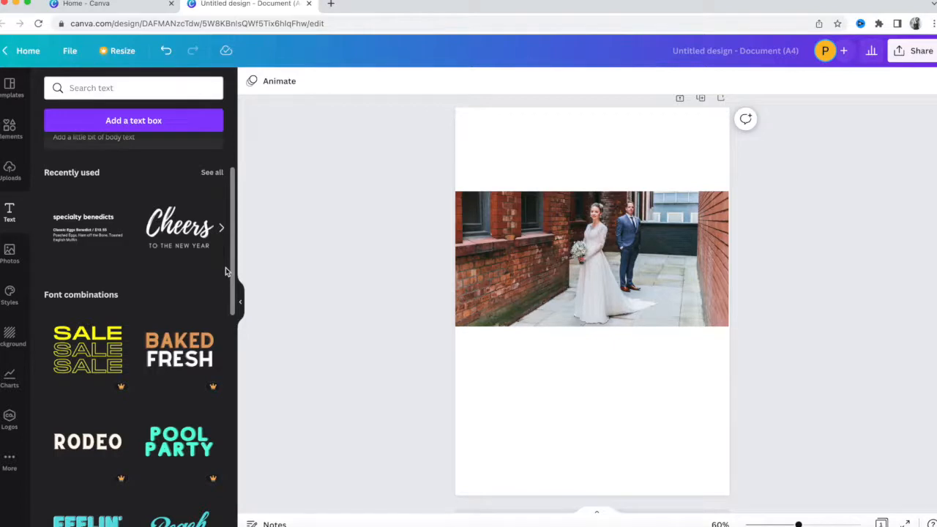
pyautogui.scroll(3, 126, 186)
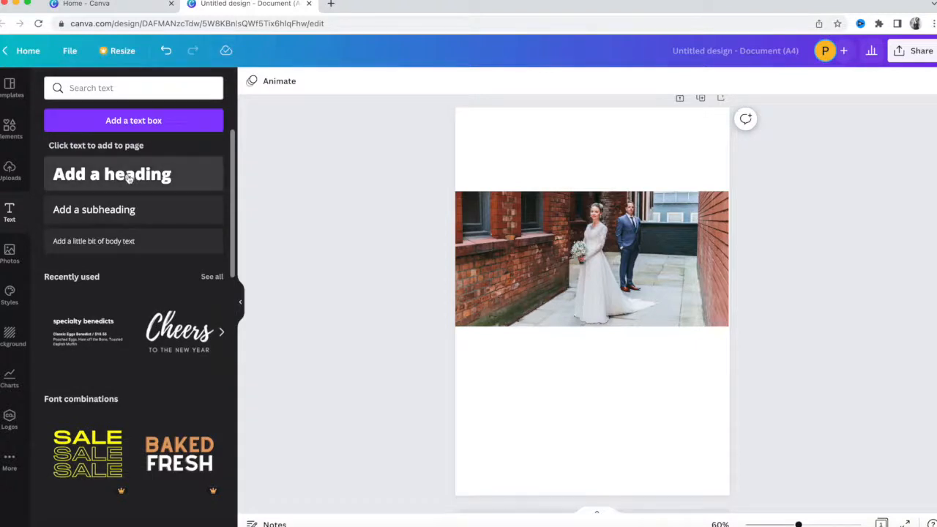
# Add a 'Pricing Guide' heading in Lato Bold and move it above the wedding photo.
pyautogui.click(128, 178)
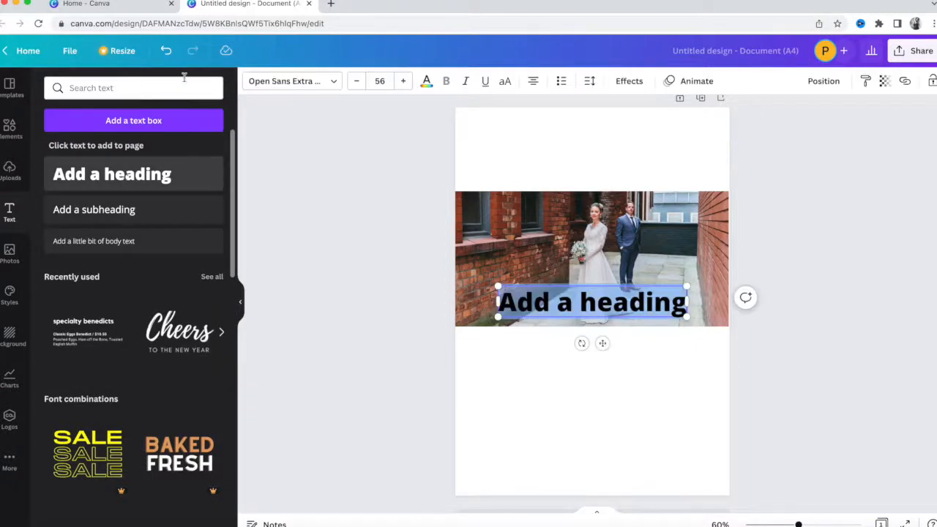
pyautogui.click(297, 81)
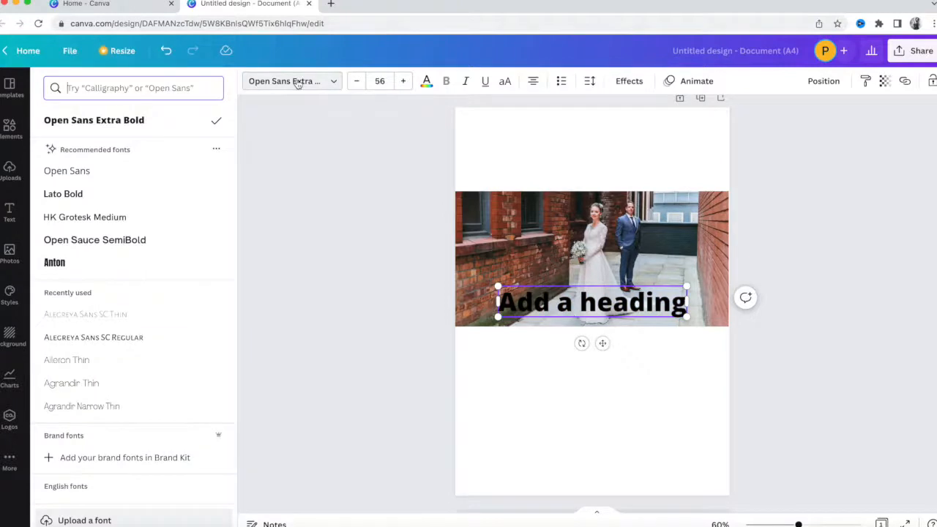
pyautogui.click(149, 197)
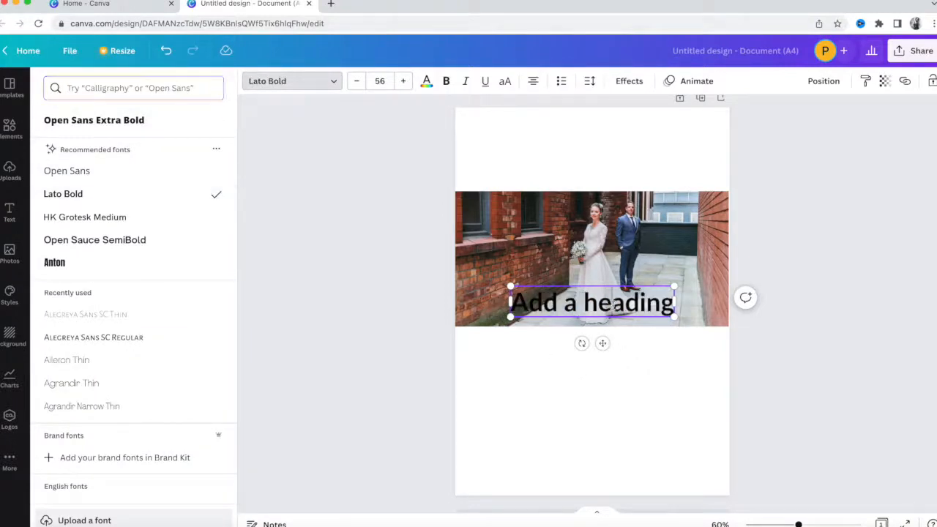
pyautogui.doubleClick(614, 305)
pyautogui.write('Pricing')
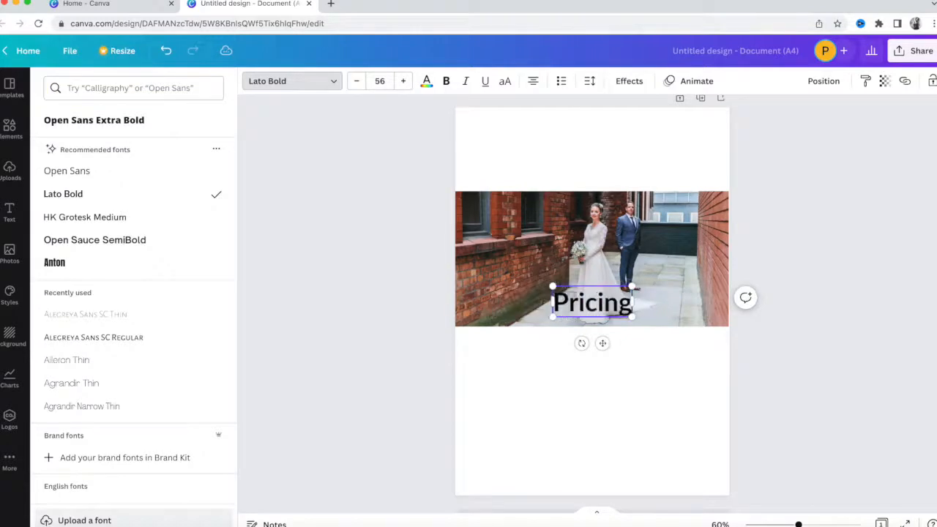
pyautogui.write(' Guide')
pyautogui.hotkey('ctrl', 'a')
pyautogui.press('Escape')
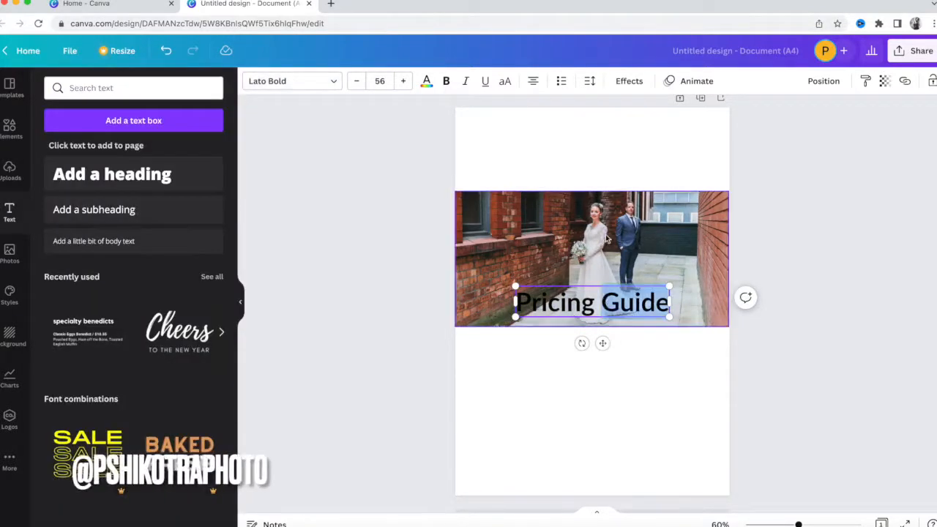
pyautogui.moveTo(571, 306); pyautogui.dragTo(578, 166)
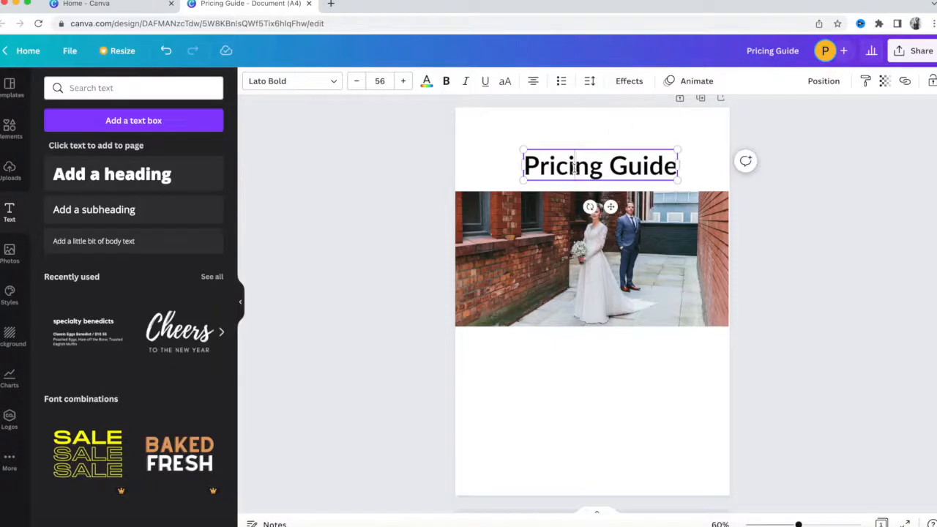
# Change the Pricing Guide heading to the Abiah Light font at size 60.
pyautogui.doubleClick(577, 167)
pyautogui.click(309, 88)
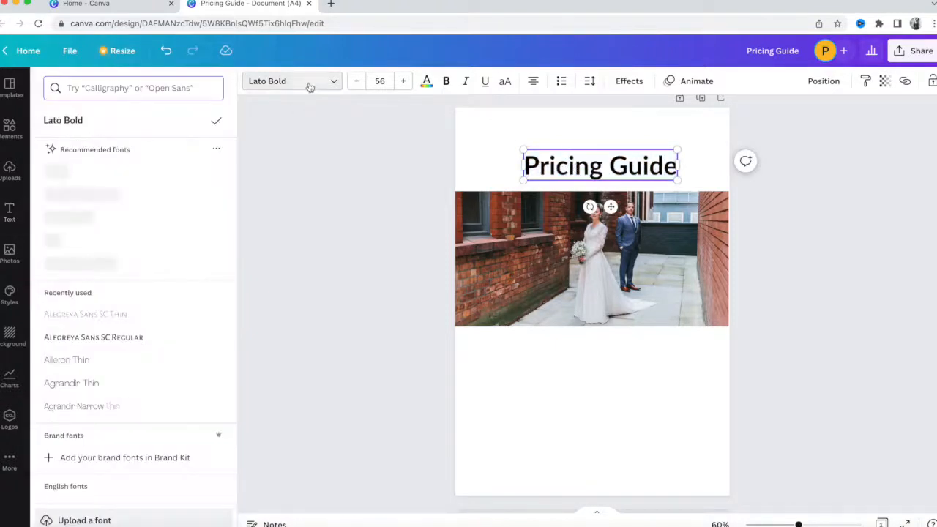
pyautogui.scroll(-1, 189, 371)
pyautogui.scroll(-3, 189, 371)
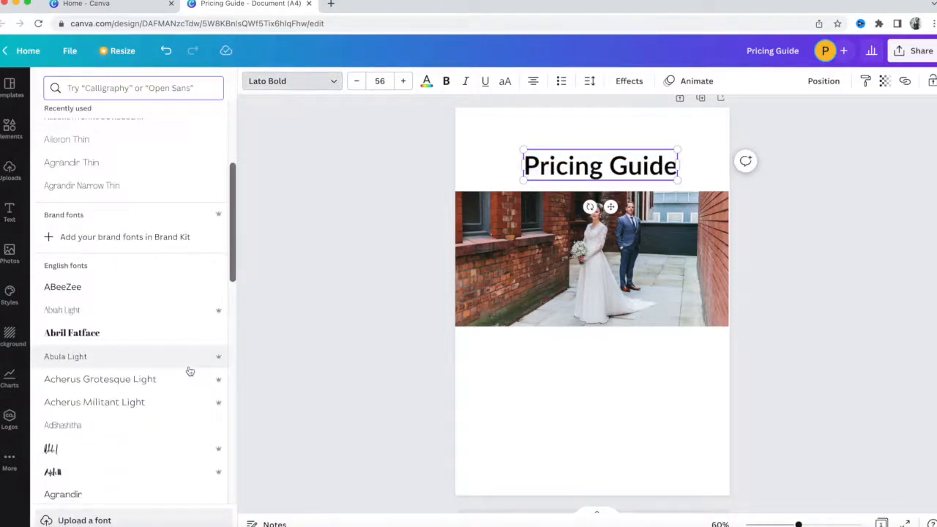
pyautogui.scroll(-1, 190, 371)
pyautogui.click(190, 371)
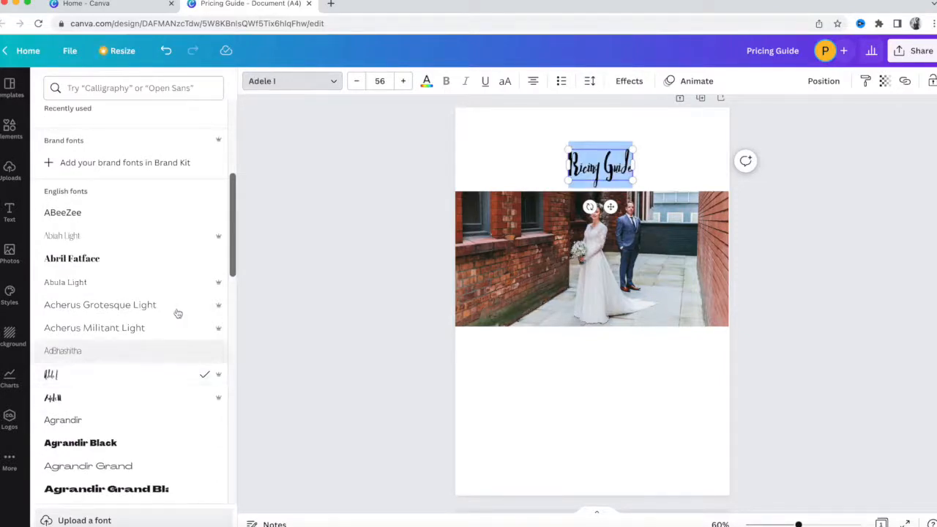
pyautogui.click(169, 236)
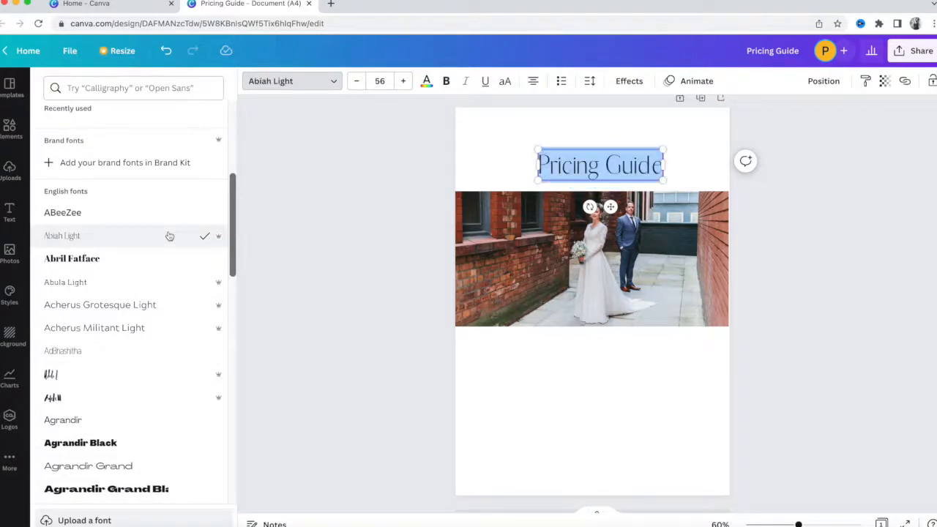
pyautogui.click(403, 82)
pyautogui.click(402, 82)
pyautogui.click(402, 81)
pyautogui.click(402, 82)
pyautogui.click(403, 82)
pyautogui.click(357, 82)
pyautogui.click(372, 262)
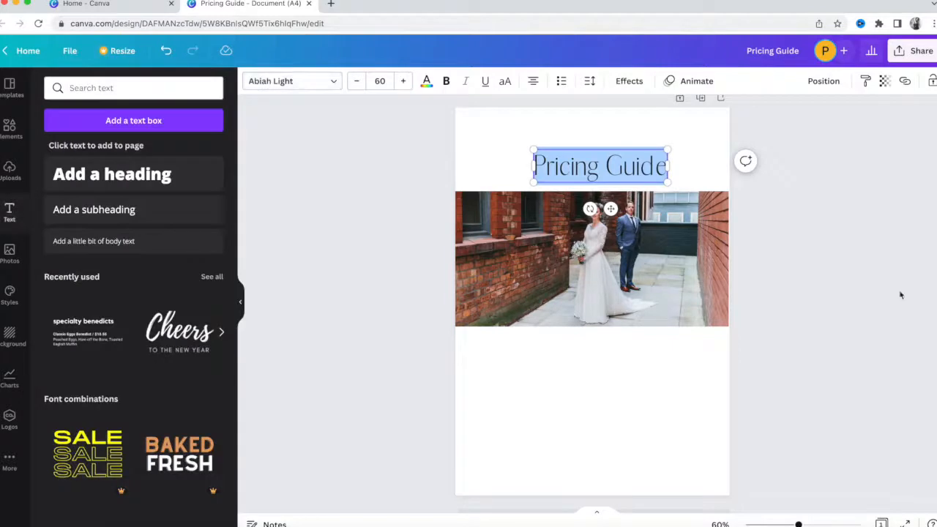
pyautogui.click(900, 295)
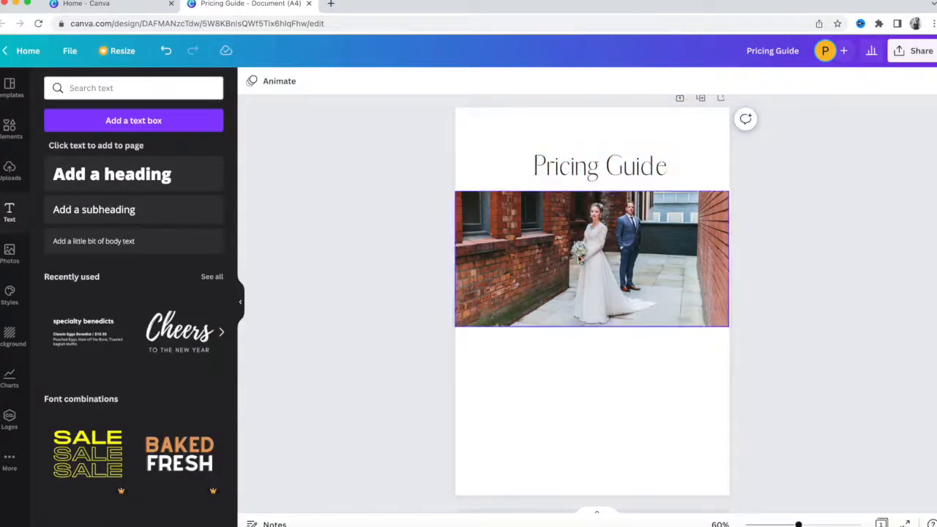
pyautogui.click(579, 260)
# Fine-tune the positions of the wedding photo and the Pricing Guide heading.
pyautogui.moveTo(579, 259); pyautogui.dragTo(579, 250)
pyautogui.moveTo(636, 167); pyautogui.dragTo(631, 150)
pyautogui.click(626, 234)
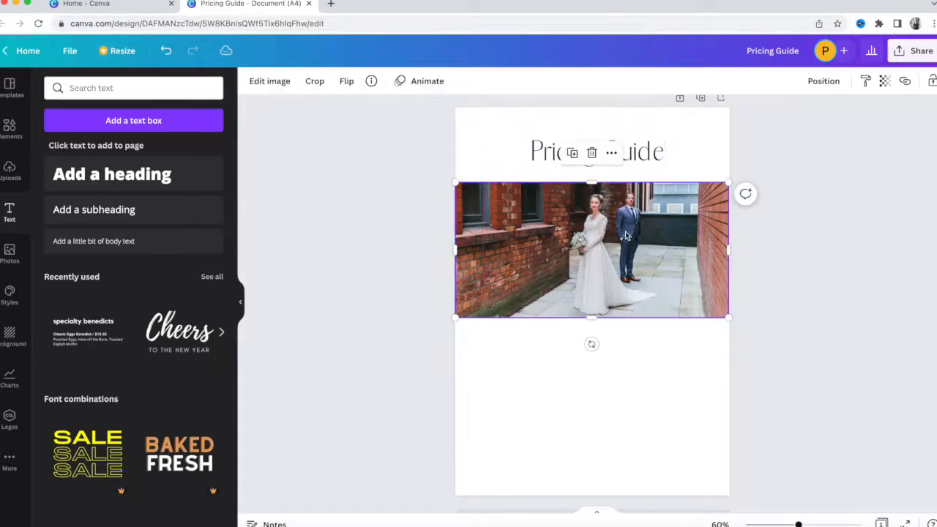
pyautogui.moveTo(626, 234); pyautogui.dragTo(627, 240)
pyautogui.moveTo(627, 241); pyautogui.dragTo(628, 247)
pyautogui.click(302, 225)
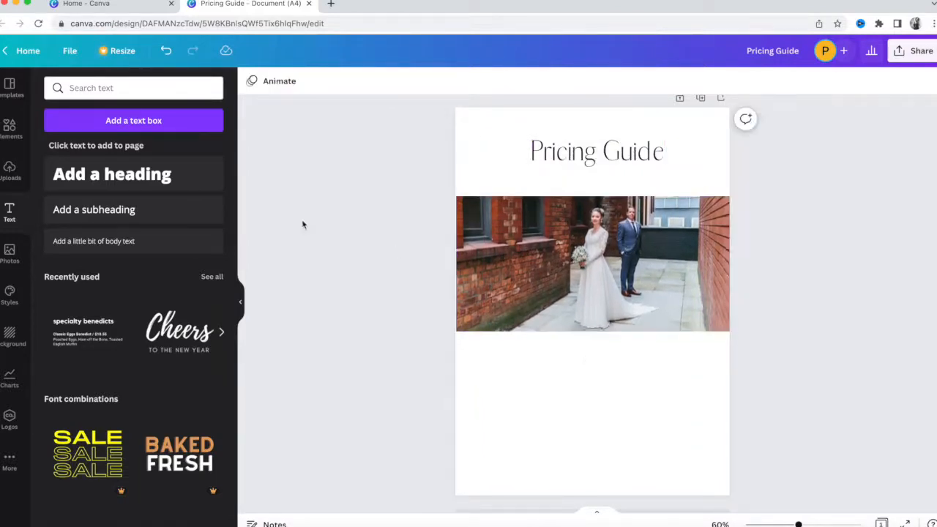
# Add 'Your Photography Name' body text and place it just below the heading.
pyautogui.click(126, 242)
pyautogui.write('You')
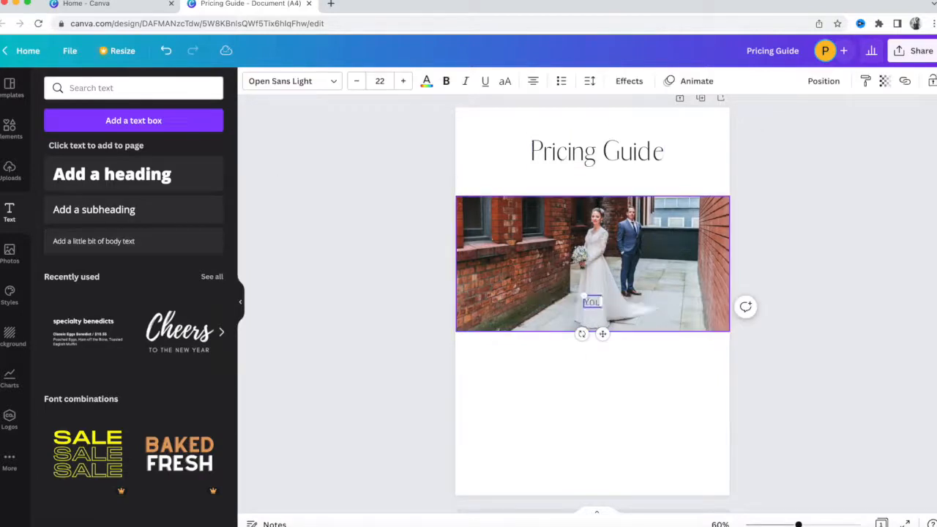
pyautogui.write('r Photography')
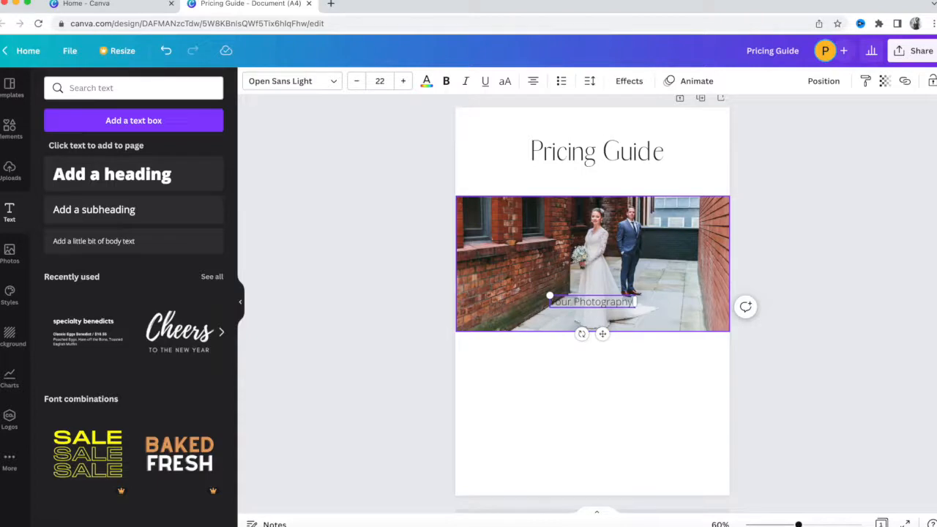
pyautogui.write(' Name')
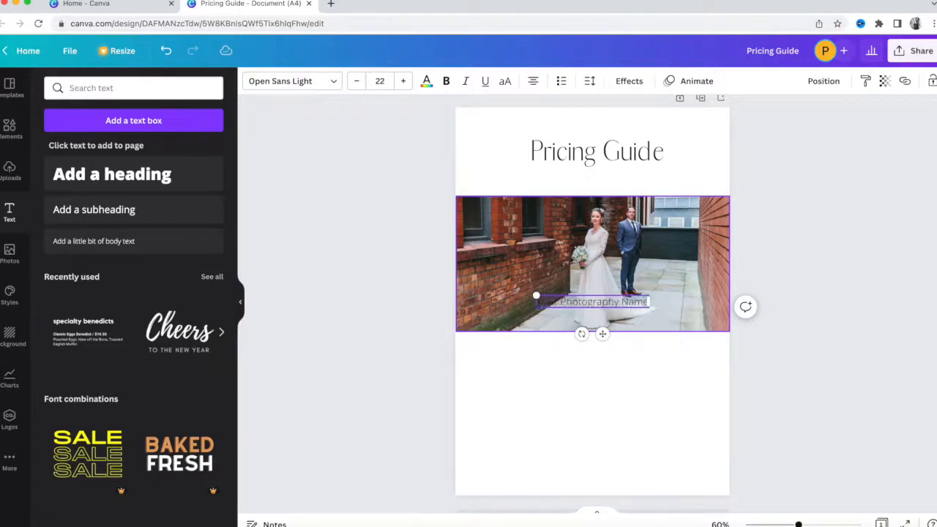
pyautogui.click(851, 310)
pyautogui.moveTo(638, 303); pyautogui.dragTo(632, 182)
pyautogui.click(834, 144)
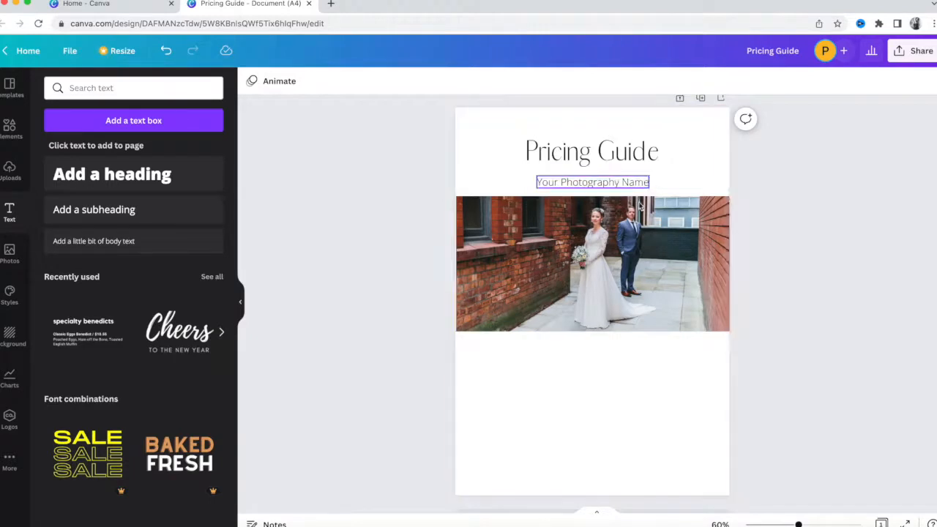
pyautogui.click(622, 235)
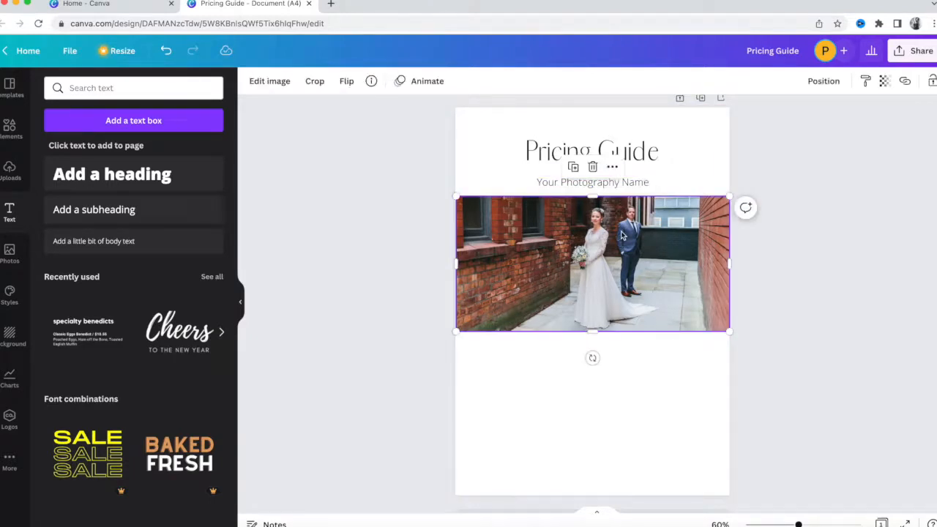
pyautogui.click(850, 247)
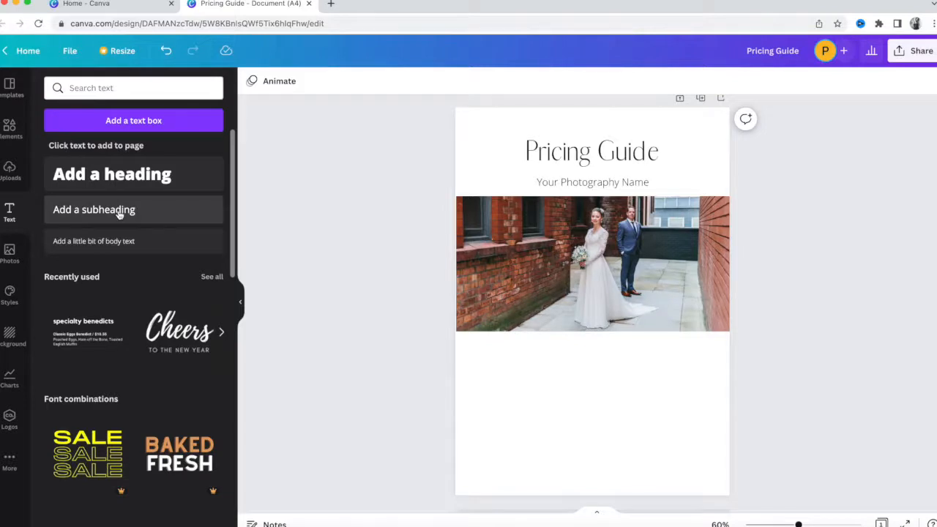
pyautogui.scroll(-1, 109, 374)
pyautogui.scroll(1, 109, 374)
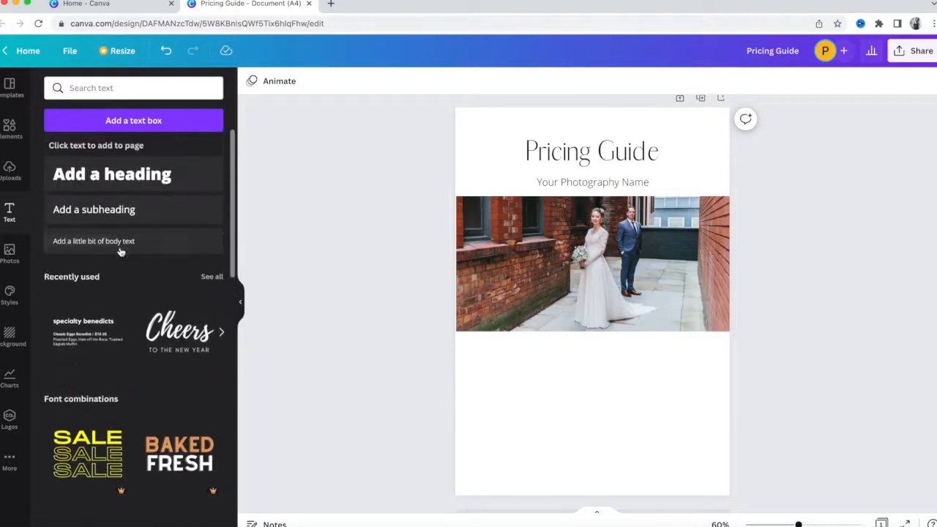
# Add an 'Option 1' subheading and move it below the wedding photo.
pyautogui.click(117, 210)
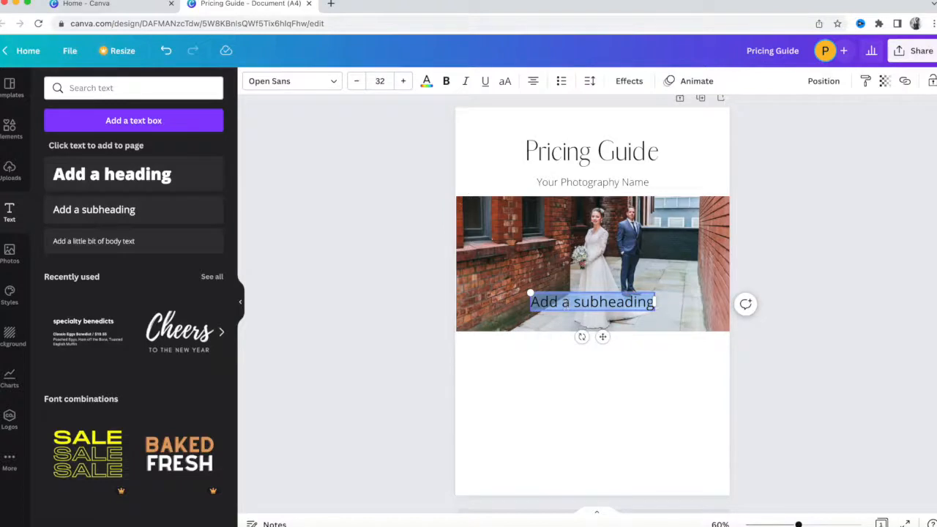
pyautogui.write('Pricing')
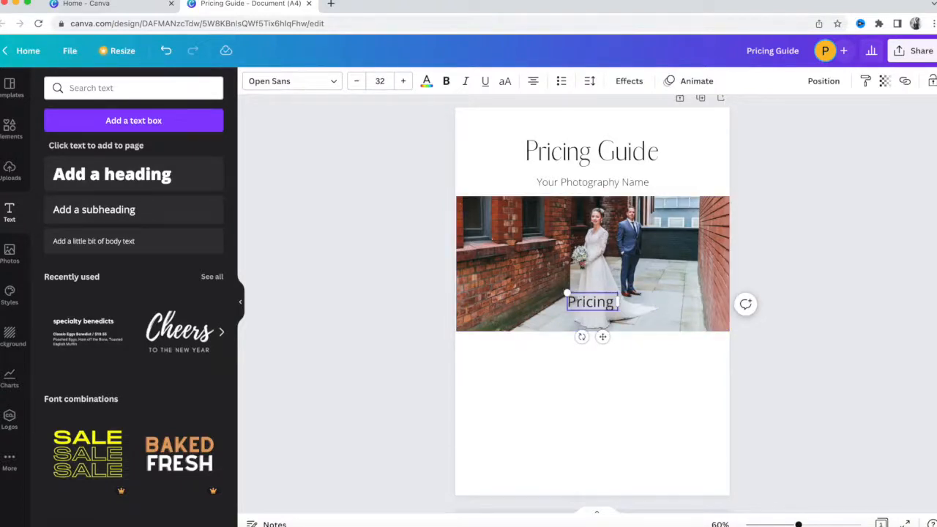
pyautogui.press('BackSpace')
pyautogui.press('BackSpace')
pyautogui.press('BackSpace')
pyautogui.press('BackSpace')
pyautogui.press('BackSpace')
pyautogui.press('BackSpace')
pyautogui.press('BackSpace')
pyautogui.press('BackSpace')
pyautogui.write('Option 1')
pyautogui.click(798, 316)
pyautogui.moveTo(592, 302); pyautogui.dragTo(506, 355)
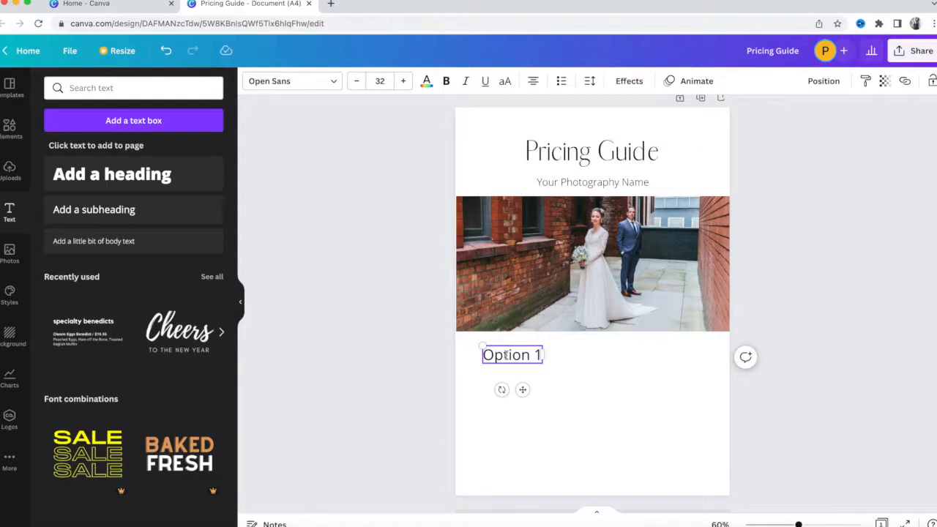
pyautogui.click(576, 367)
# Duplicate Option 1 twice and rename the copies to 'Option 2' and 'Option 3'.
pyautogui.moveTo(519, 356); pyautogui.dragTo(672, 357)
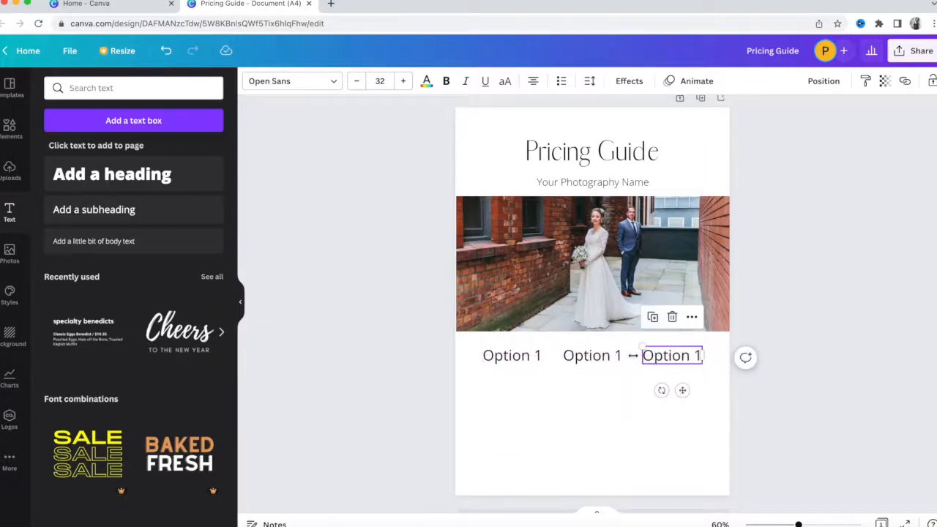
pyautogui.click(616, 356)
pyautogui.press('BackSpace')
pyautogui.write('2')
pyautogui.click(672, 355)
pyautogui.click(681, 356)
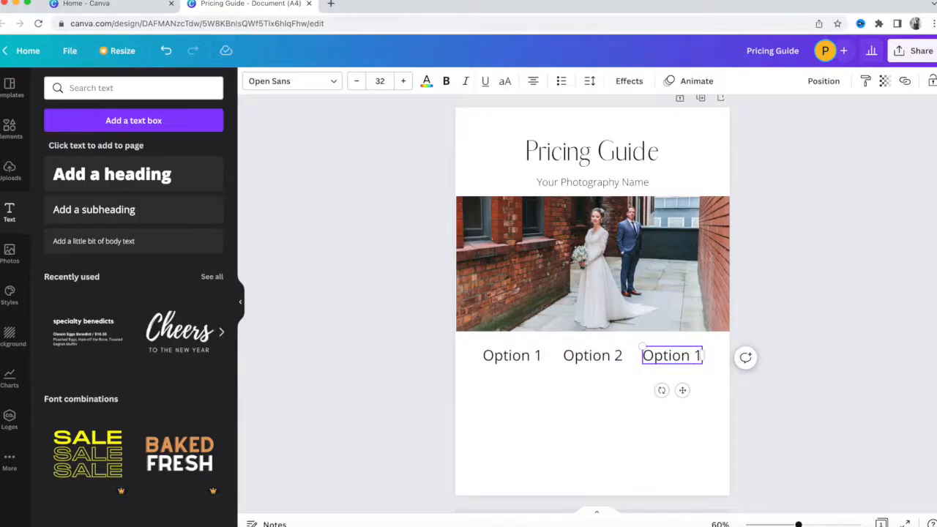
pyautogui.press('BackSpace')
pyautogui.write('3')
pyautogui.click(884, 396)
# Space the Option 1, Option 2 and Option 3 labels evenly in a row.
pyautogui.click(527, 357)
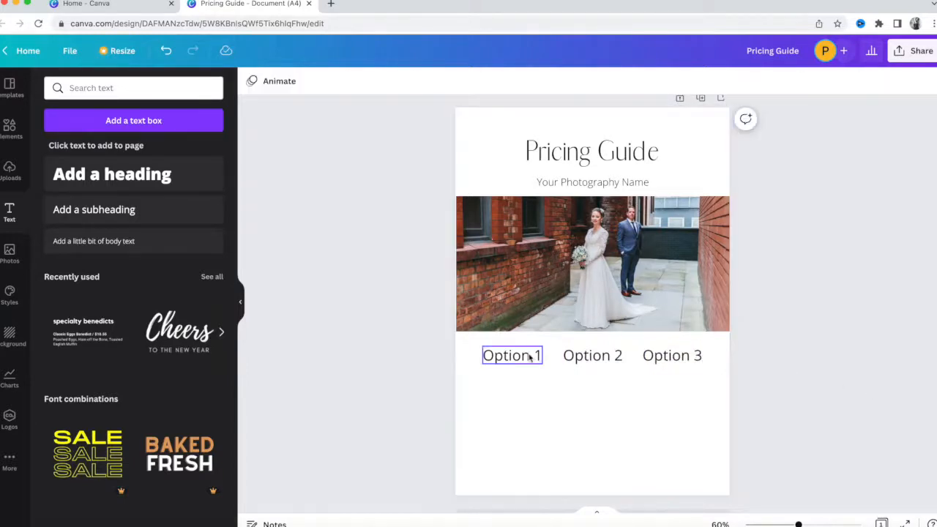
pyautogui.moveTo(528, 357); pyautogui.dragTo(522, 356)
pyautogui.click(593, 356)
pyautogui.moveTo(607, 356); pyautogui.dragTo(603, 356)
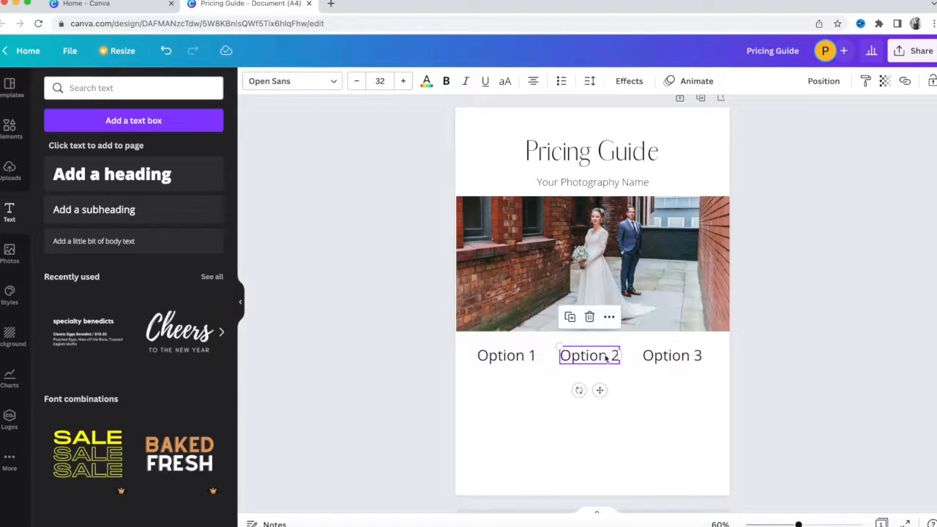
pyautogui.moveTo(666, 357); pyautogui.dragTo(667, 357)
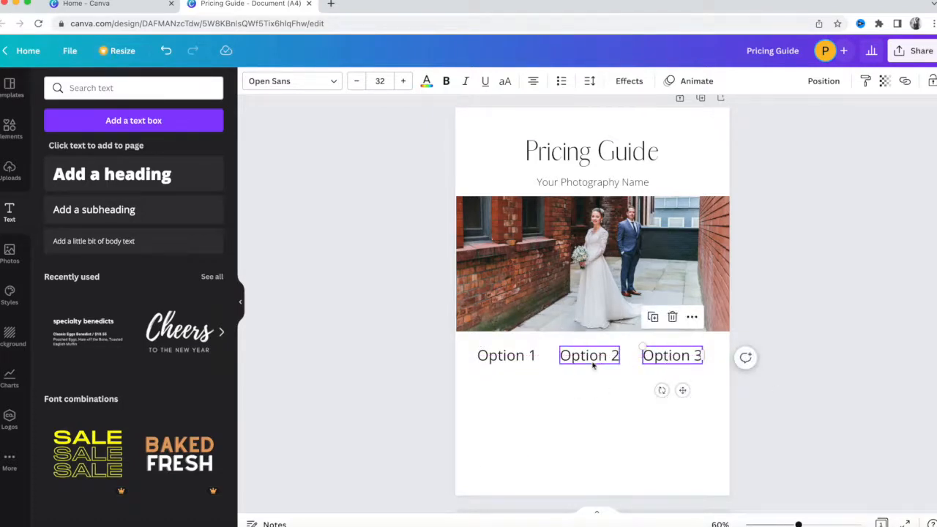
pyautogui.click(817, 351)
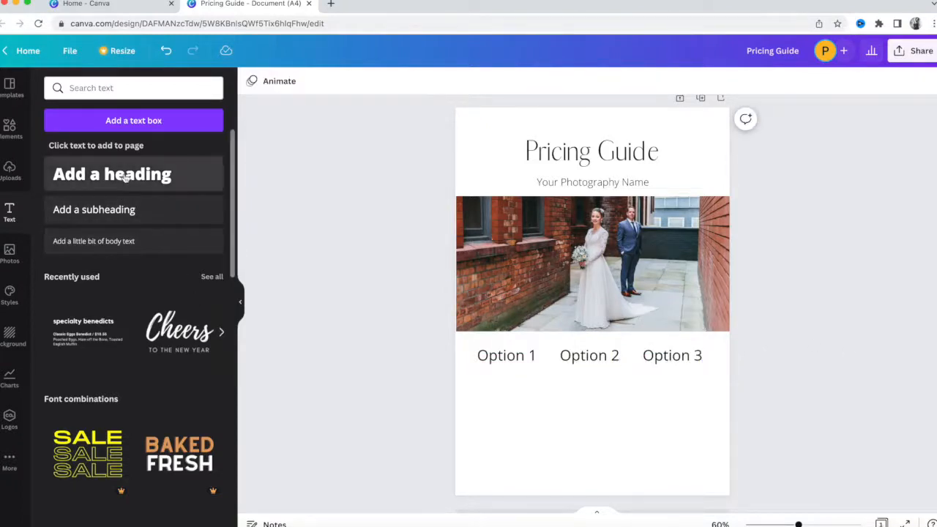
# Add left-aligned 'Sample text here' body text under Option 1.
pyautogui.click(113, 241)
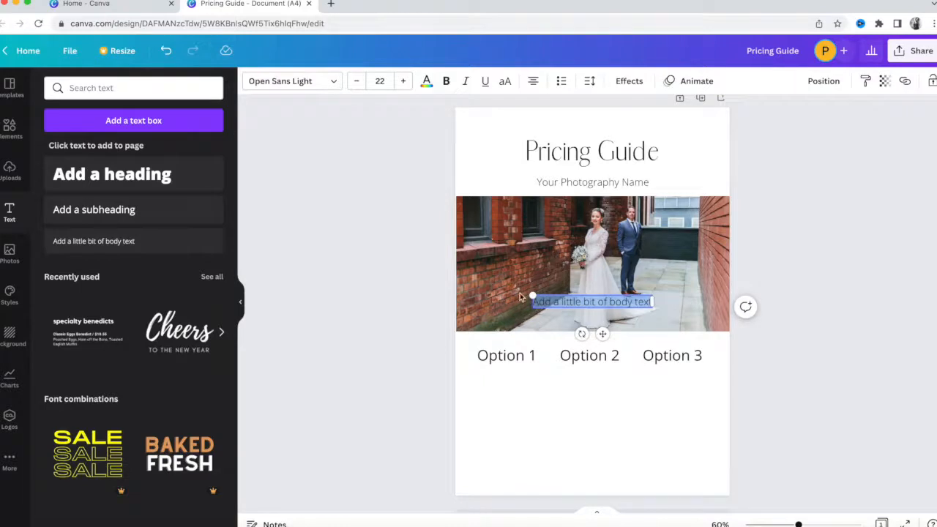
pyautogui.write('Sample text he')
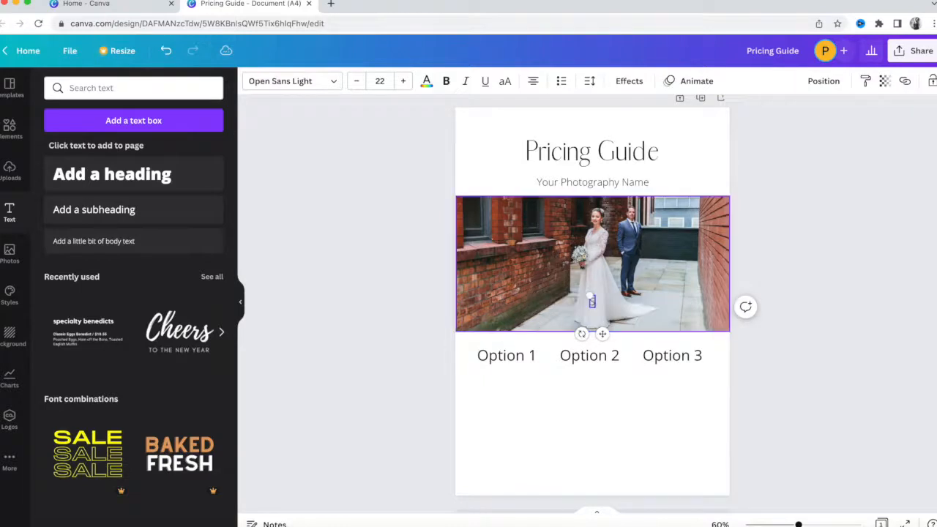
pyautogui.write('re')
pyautogui.click(742, 381)
pyautogui.click(626, 305)
pyautogui.moveTo(626, 304); pyautogui.dragTo(536, 378)
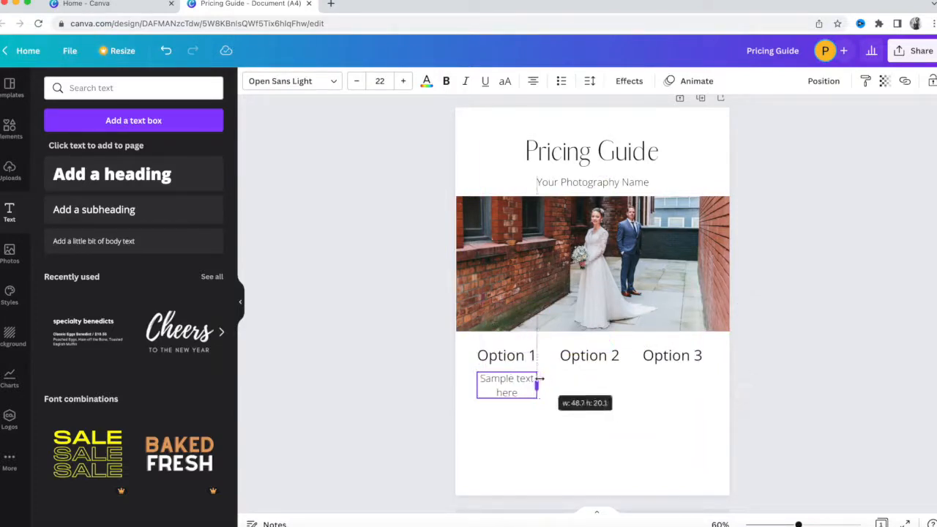
pyautogui.click(532, 81)
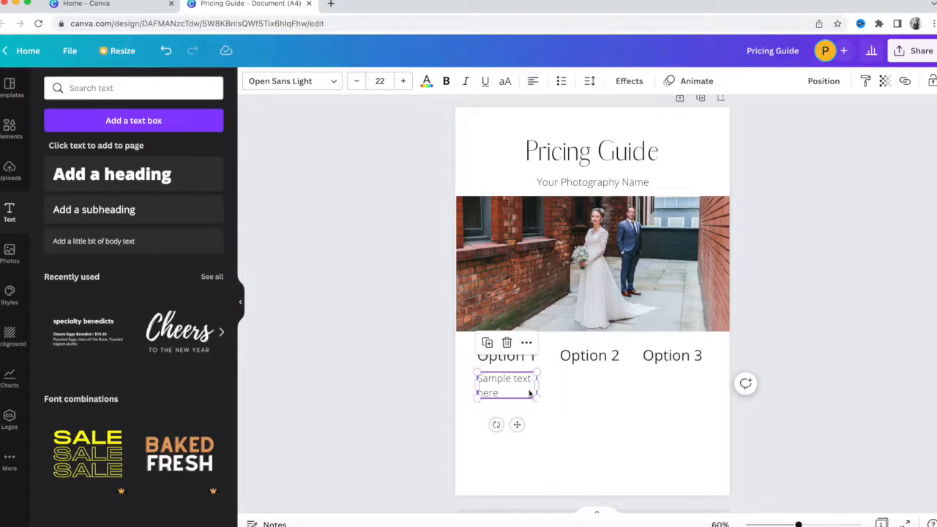
# Copy the sample text under Option 2 and Option 3, aligning the three in a row.
pyautogui.moveTo(512, 388); pyautogui.dragTo(580, 387)
pyautogui.press('super+v')
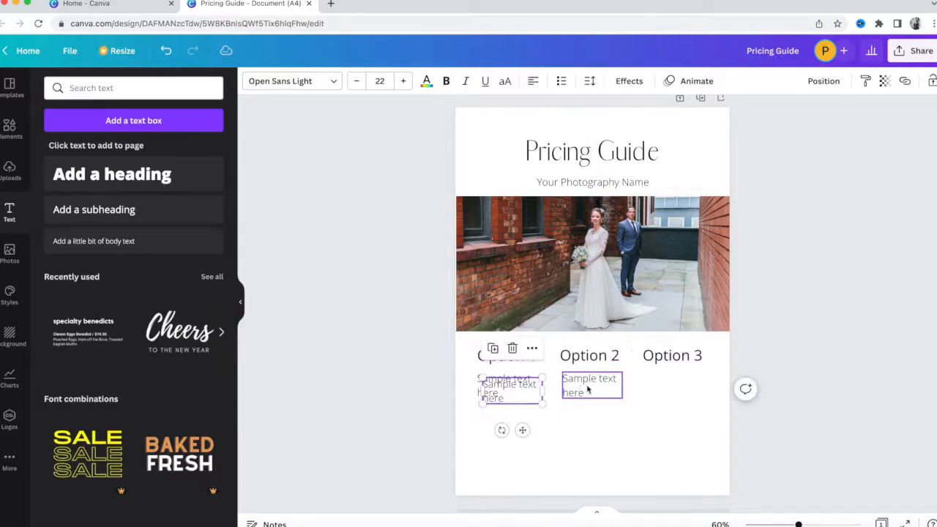
pyautogui.moveTo(510, 396); pyautogui.dragTo(663, 391)
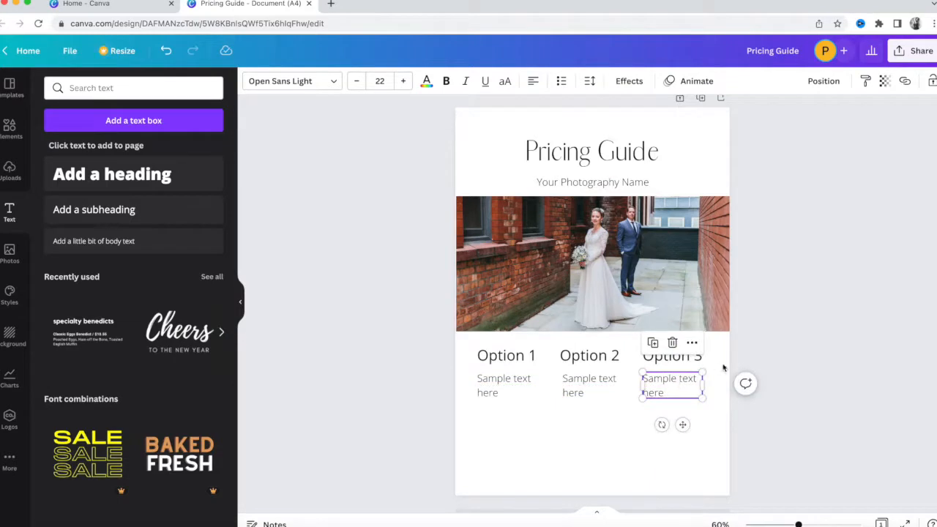
pyautogui.moveTo(667, 379); pyautogui.dragTo(673, 378)
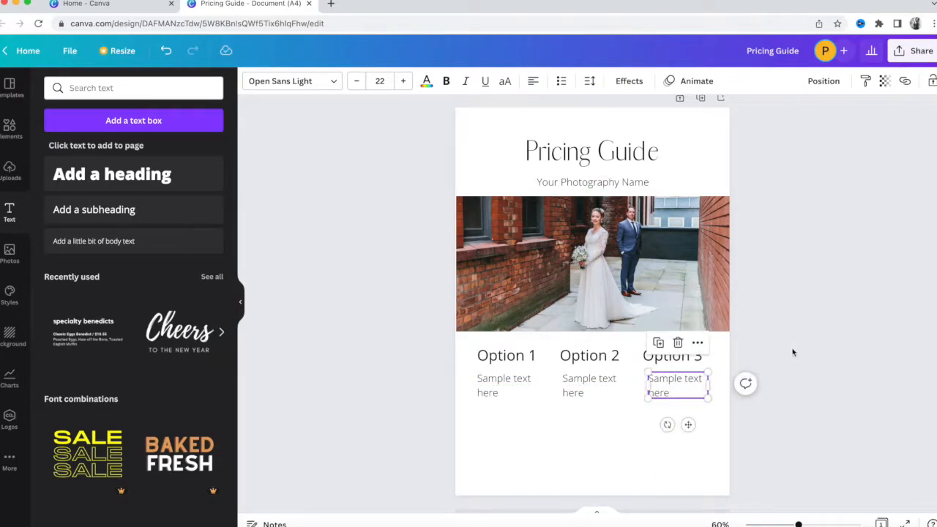
pyautogui.click(791, 353)
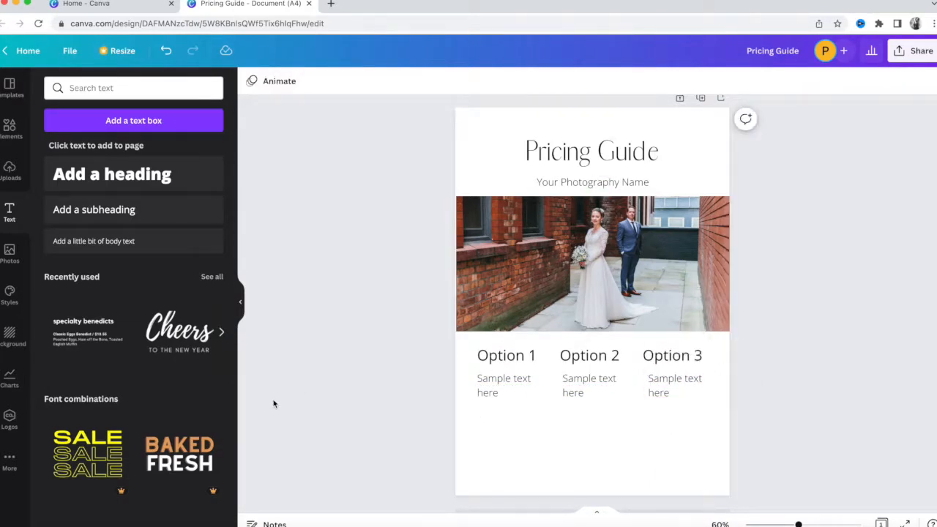
# Add a body text block at the page bottom with the e-mail address and phone number on two lines.
pyautogui.click(140, 243)
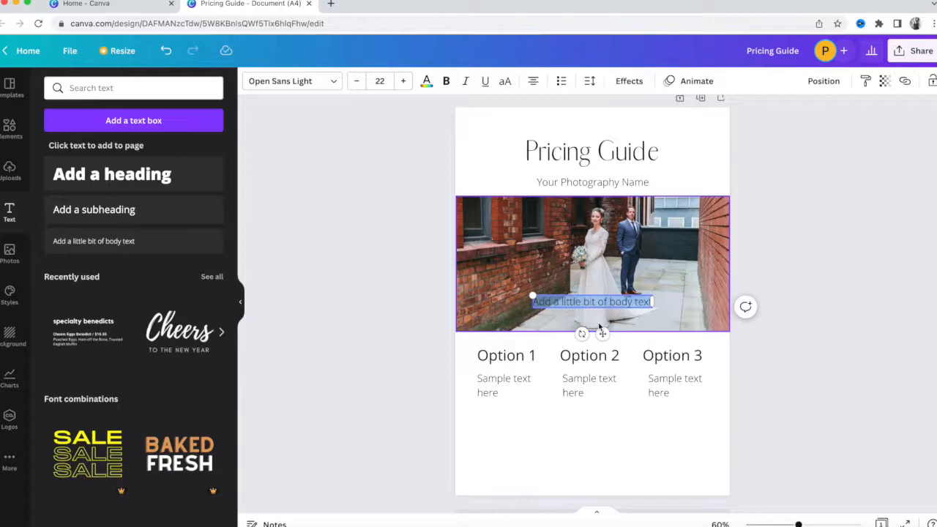
pyautogui.press('BackSpace')
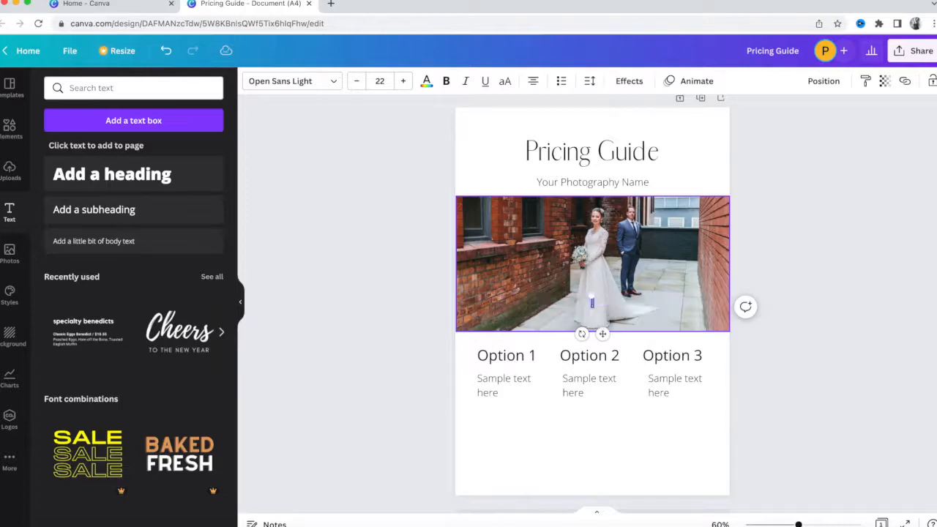
pyautogui.write('info@s')
pyautogui.write('ourphotographyname.co.uk')
pyautogui.press('Escape')
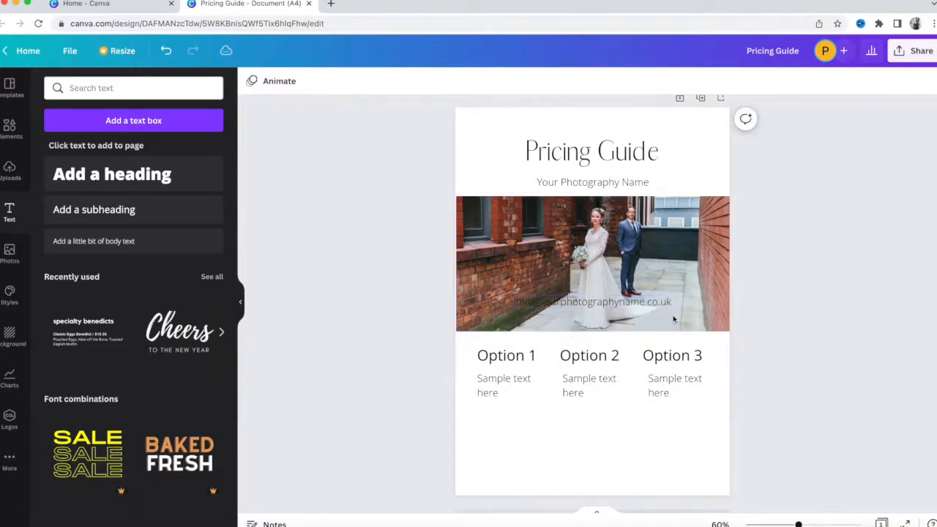
pyautogui.moveTo(634, 305); pyautogui.dragTo(633, 462)
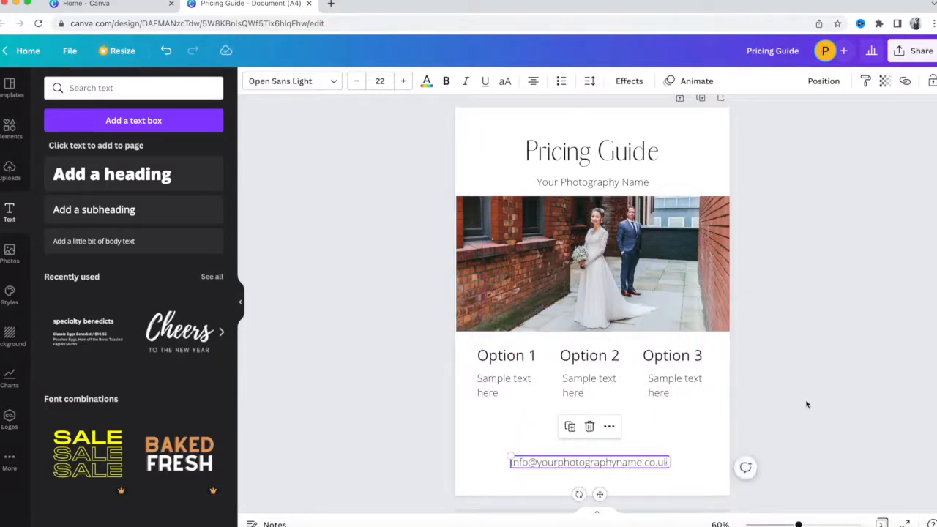
pyautogui.click(648, 467)
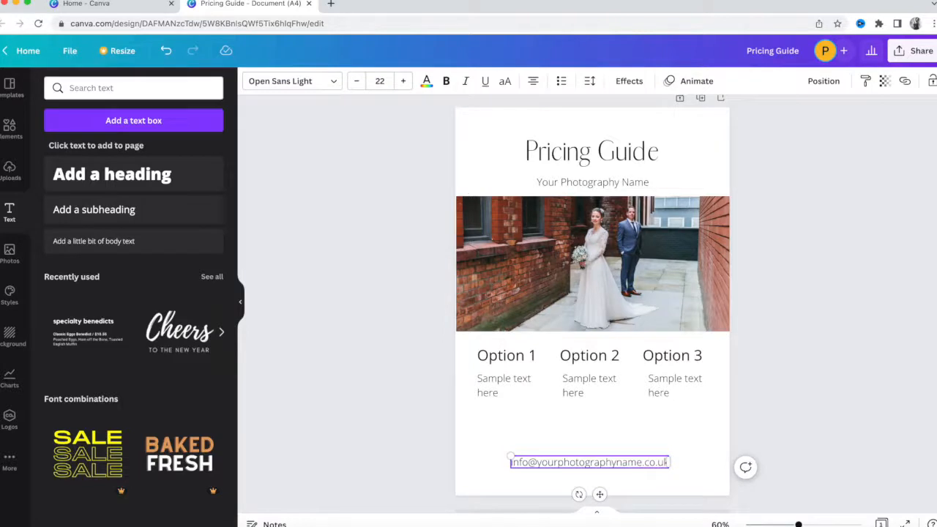
pyautogui.press('Return')
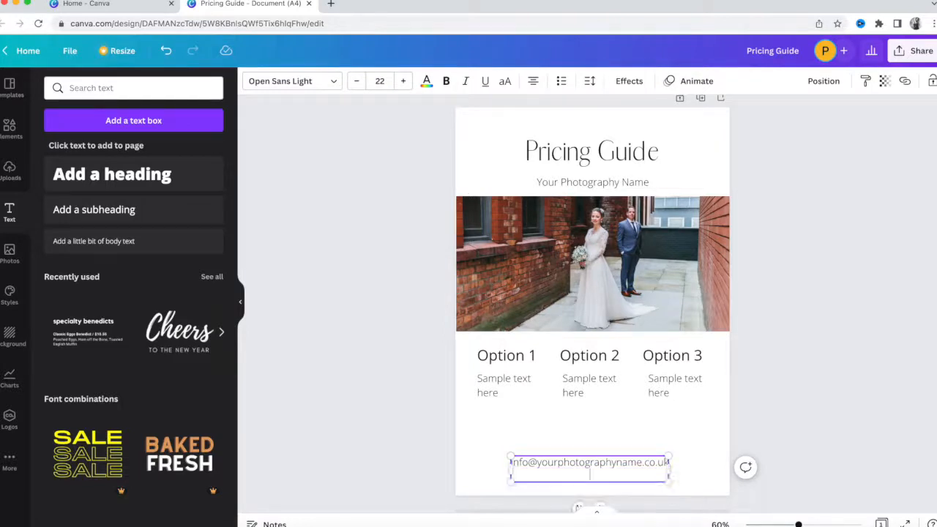
pyautogui.write('+44 123 1234 1234')
pyautogui.click(828, 393)
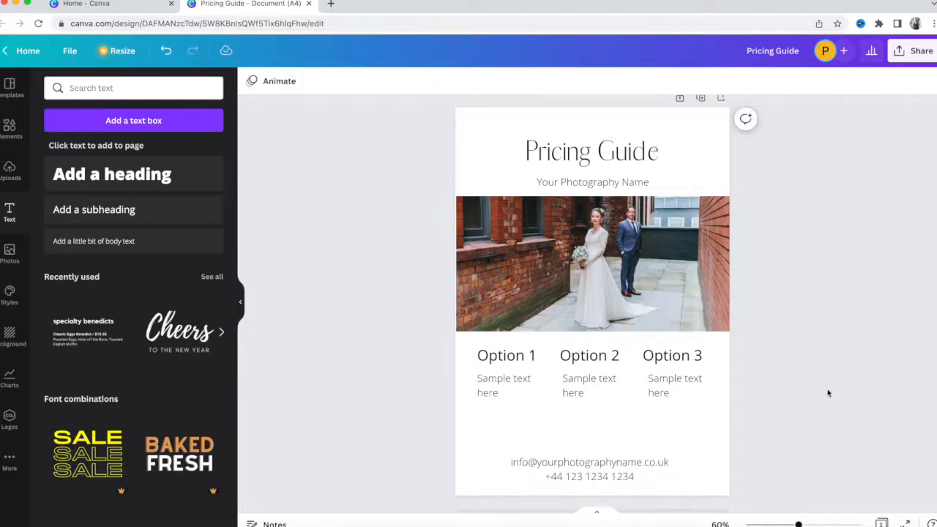
# Shrink the Option 1, Option 2 and Option 3 headings to one matching smaller size.
pyautogui.click(516, 124)
pyautogui.click(774, 288)
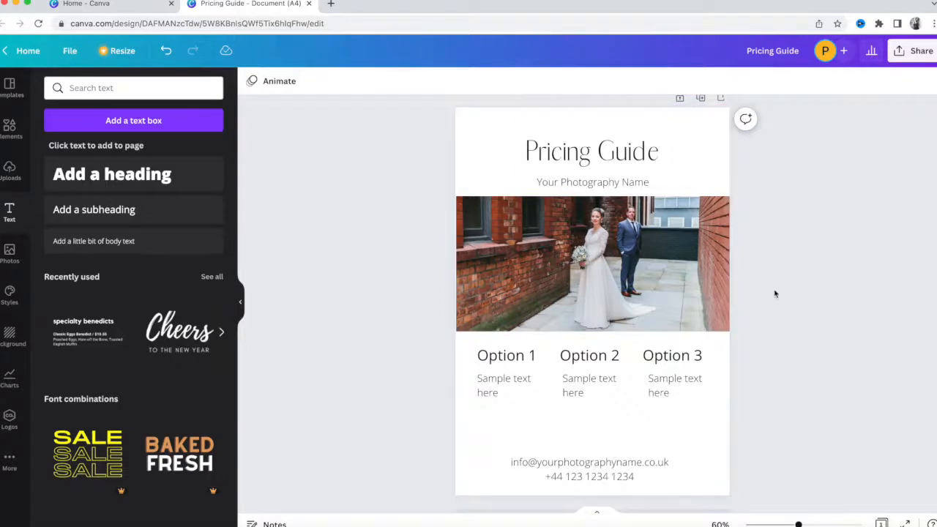
pyautogui.click(505, 355)
pyautogui.click(357, 88)
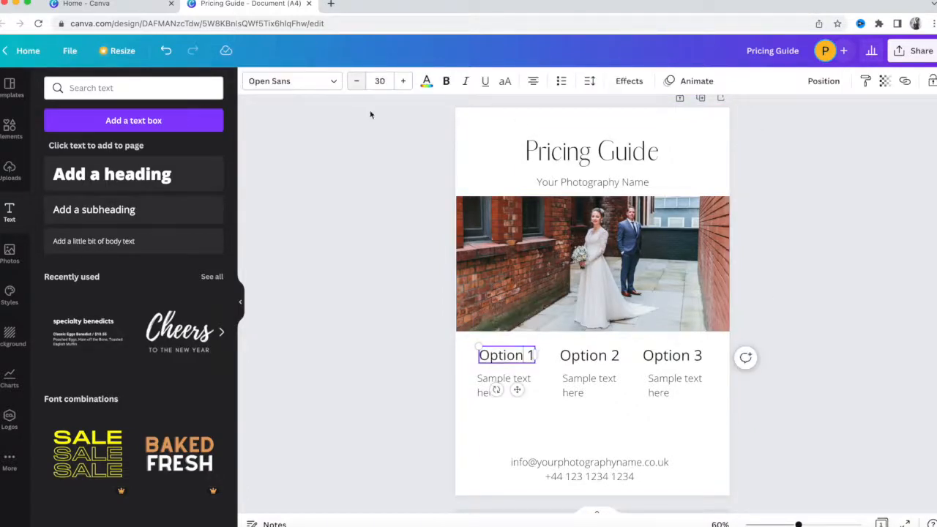
pyautogui.click(580, 343)
pyautogui.click(580, 355)
pyautogui.click(356, 81)
pyautogui.click(677, 355)
pyautogui.click(680, 355)
pyautogui.click(357, 81)
pyautogui.click(356, 80)
pyautogui.click(764, 239)
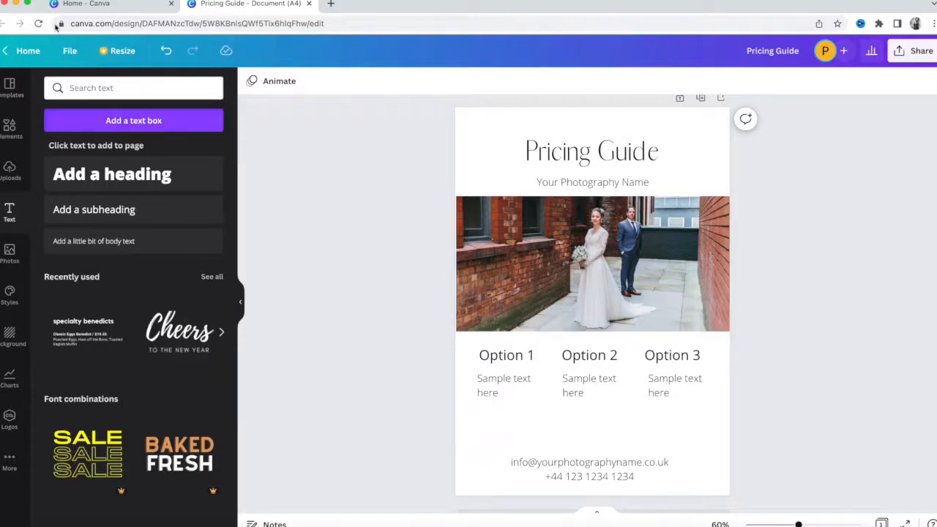
pyautogui.click(23, 51)
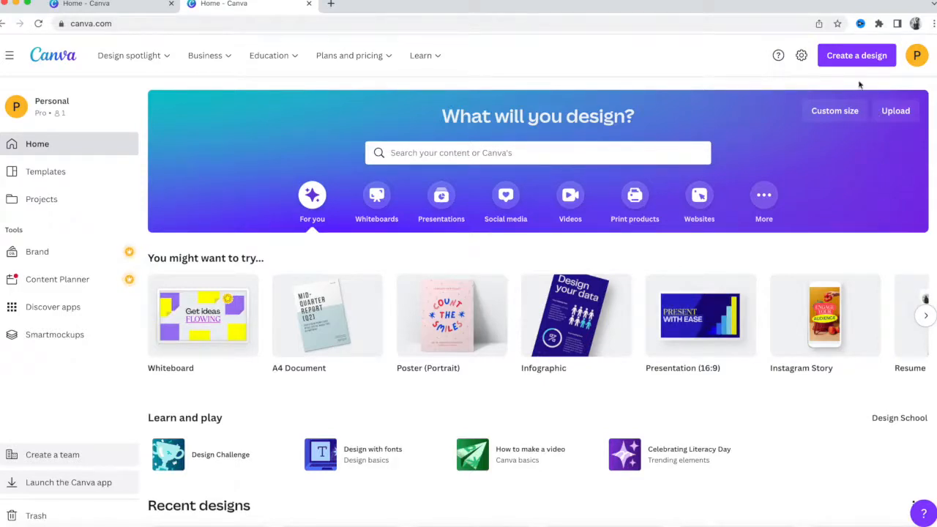
# Create another blank A4 Document design from the Create a design list.
pyautogui.click(871, 58)
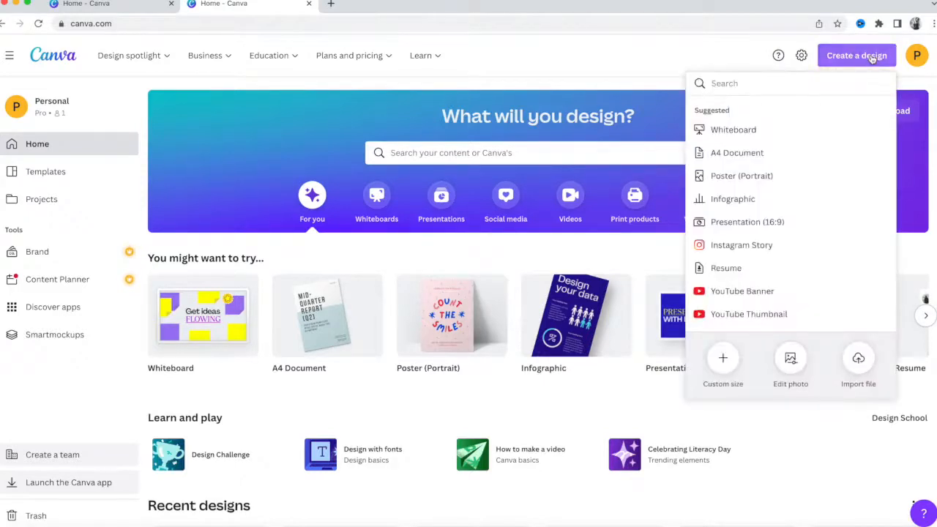
pyautogui.click(740, 155)
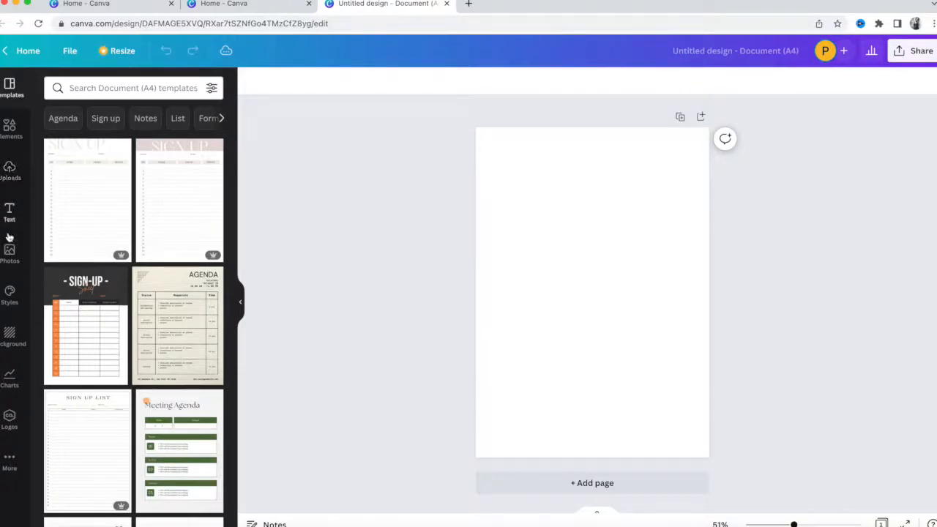
# Give the blank A4 page a soft dusty-pink background, colour #D1C5C5.
pyautogui.click(568, 230)
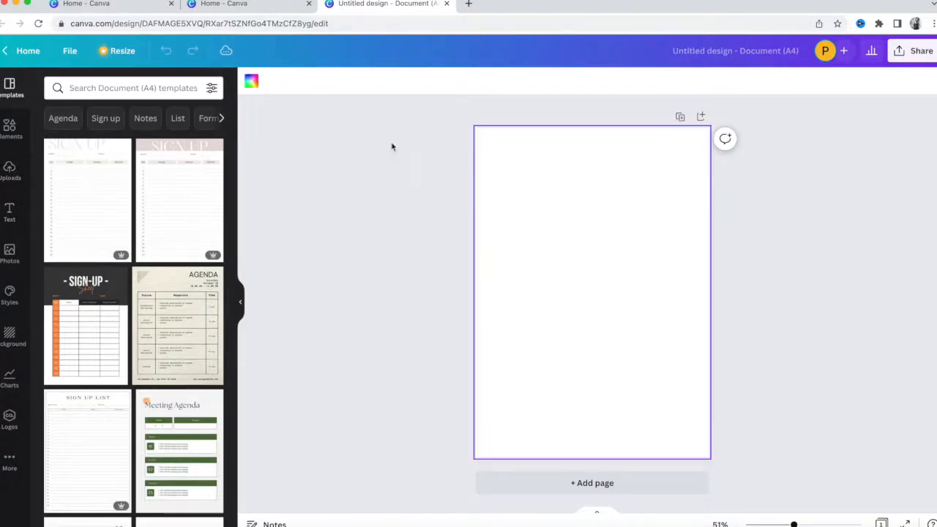
pyautogui.click(249, 83)
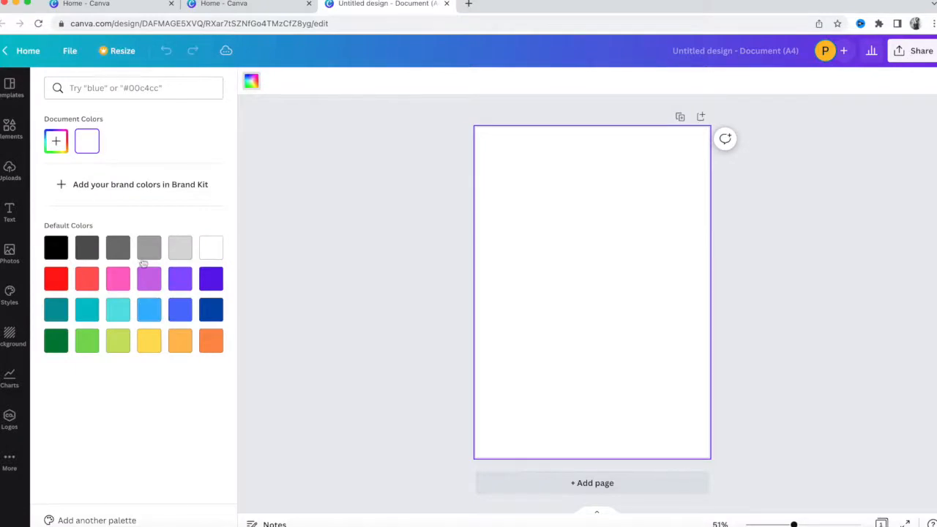
pyautogui.click(58, 144)
pyautogui.moveTo(52, 167)
pyautogui.mouseDown()
pyautogui.moveTo(58, 181)
pyautogui.moveTo(56, 172)
pyautogui.moveTo(79, 176)
pyautogui.moveTo(60, 171)
pyautogui.moveTo(57, 181)
pyautogui.moveTo(65, 175)
pyautogui.mouseUp()
pyautogui.click(332, 228)
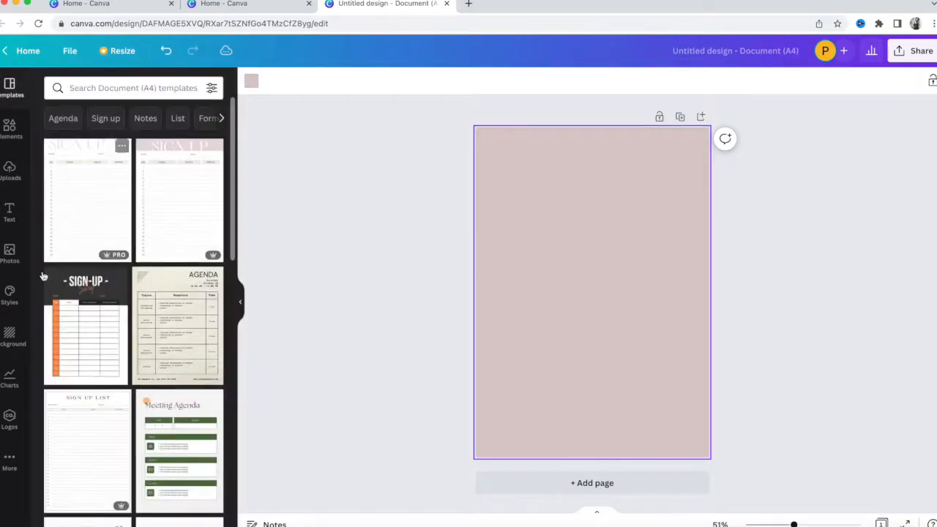
pyautogui.click(10, 212)
# Add a heading reading 'Photography Pricing Guide Template' in the Abiah Light font.
pyautogui.click(148, 182)
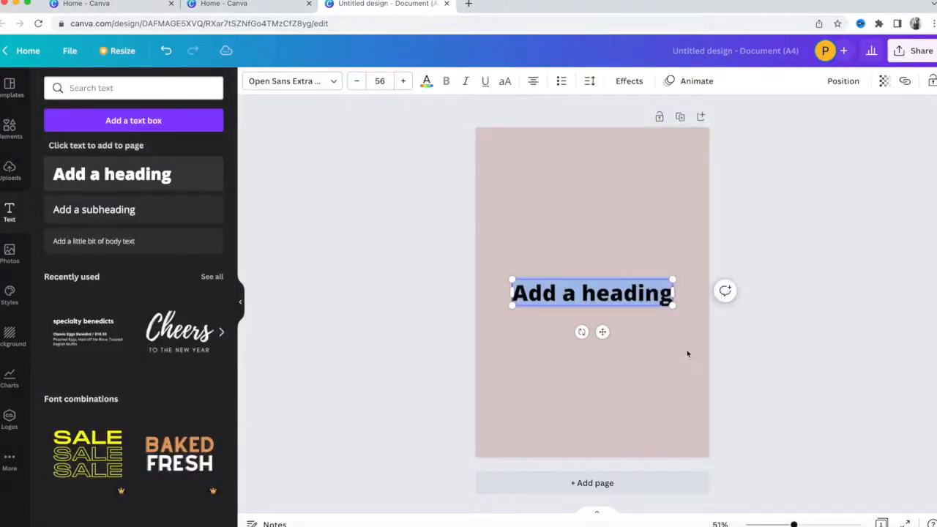
pyautogui.press('BackSpace')
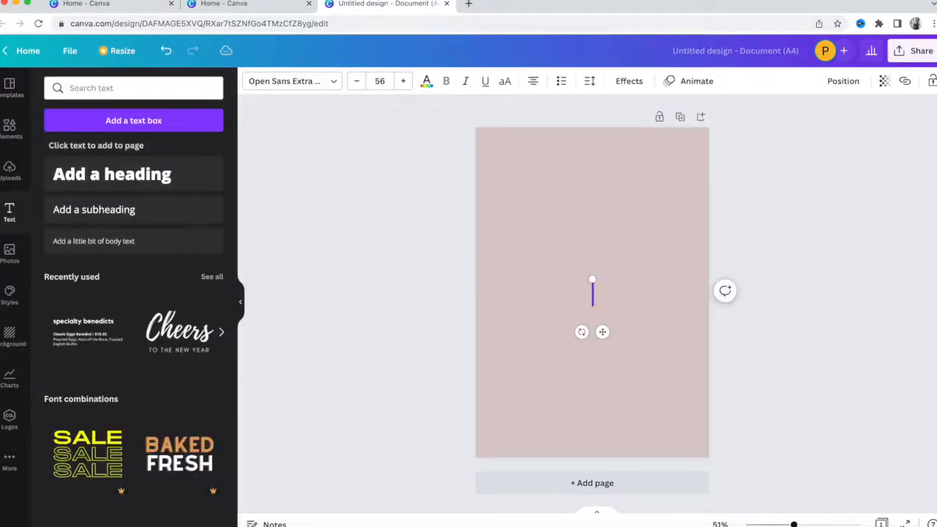
pyautogui.write('Photography Pricing')
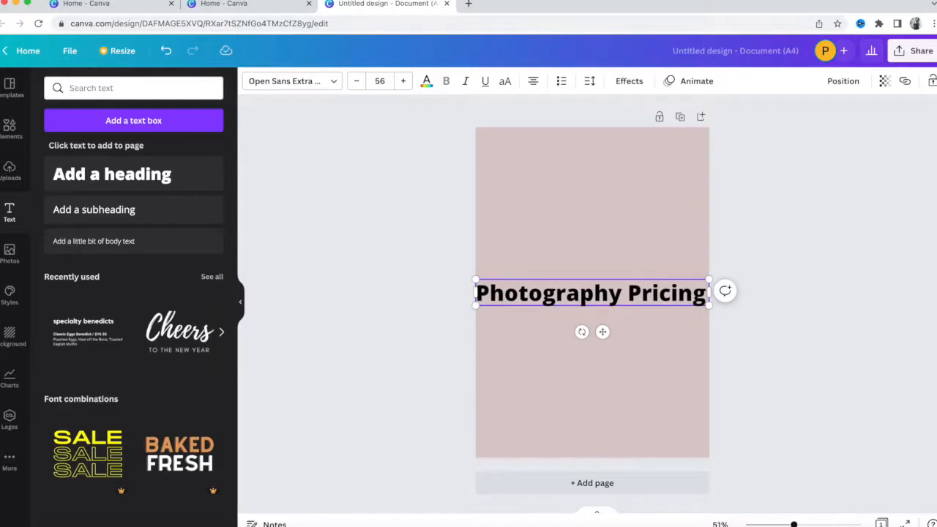
pyautogui.write(' Guide ')
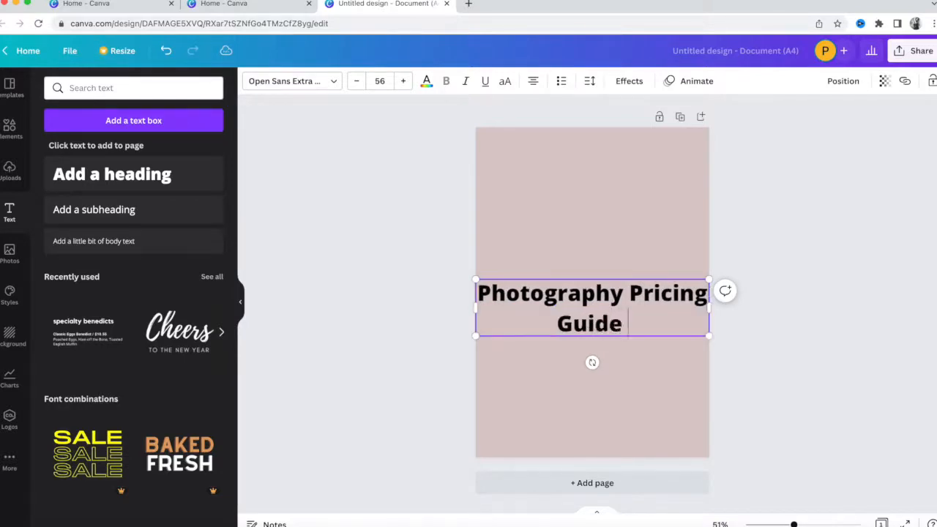
pyautogui.write('Template')
pyautogui.tripleClick(634, 297)
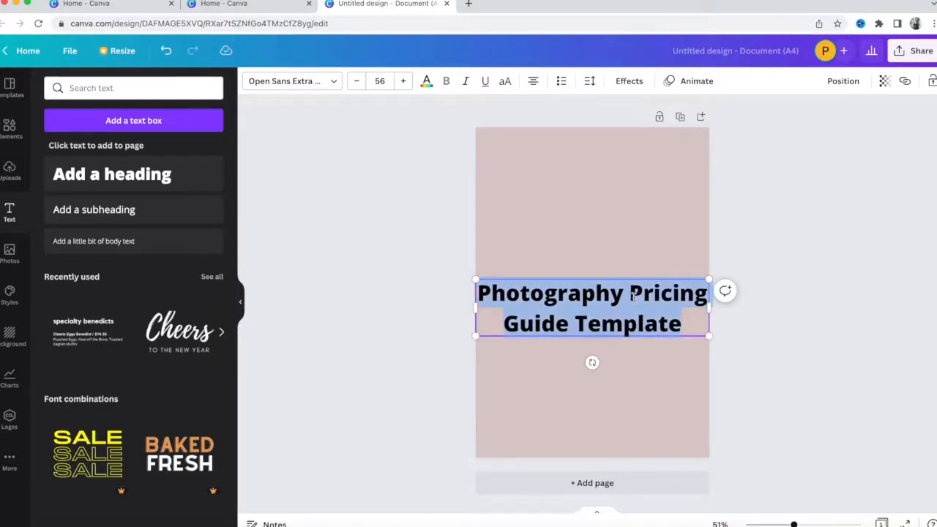
pyautogui.click(283, 84)
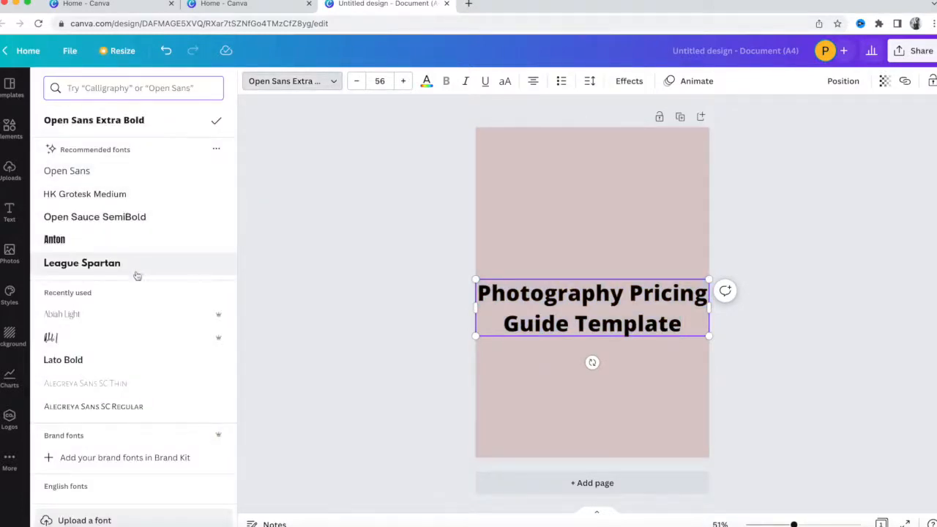
pyautogui.click(132, 312)
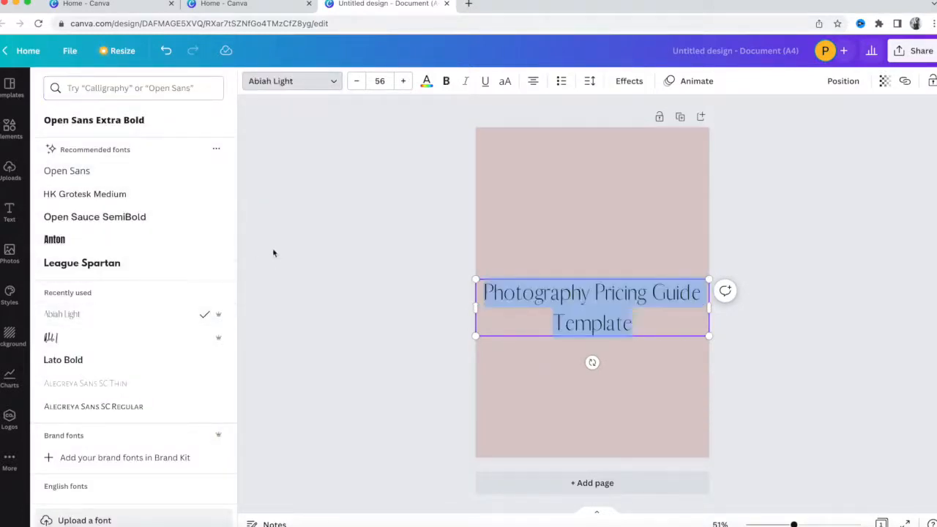
# Shrink the title to size 34 so it fits on one line, and centre it mid-page.
pyautogui.click(360, 83)
pyautogui.click(360, 83)
pyautogui.click(360, 83)
pyautogui.click(360, 82)
pyautogui.click(359, 82)
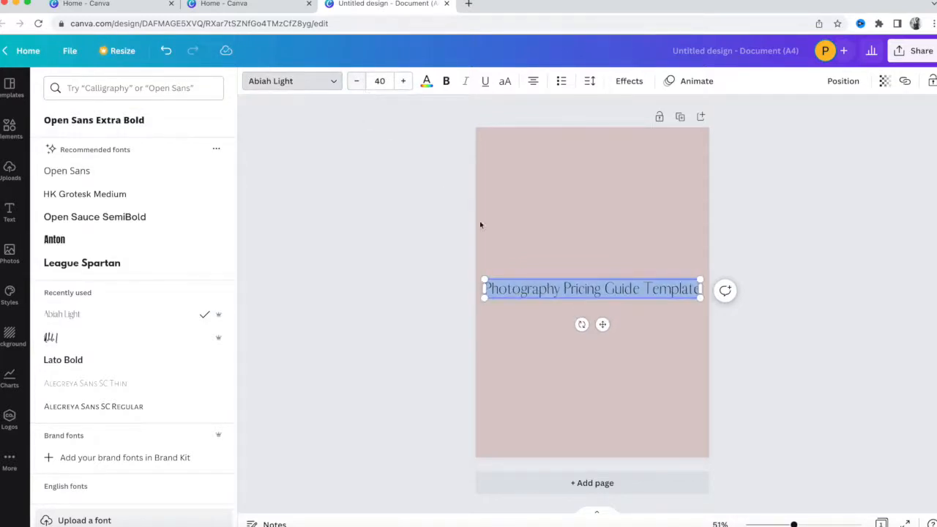
pyautogui.press('Escape')
pyautogui.moveTo(631, 290); pyautogui.dragTo(634, 207)
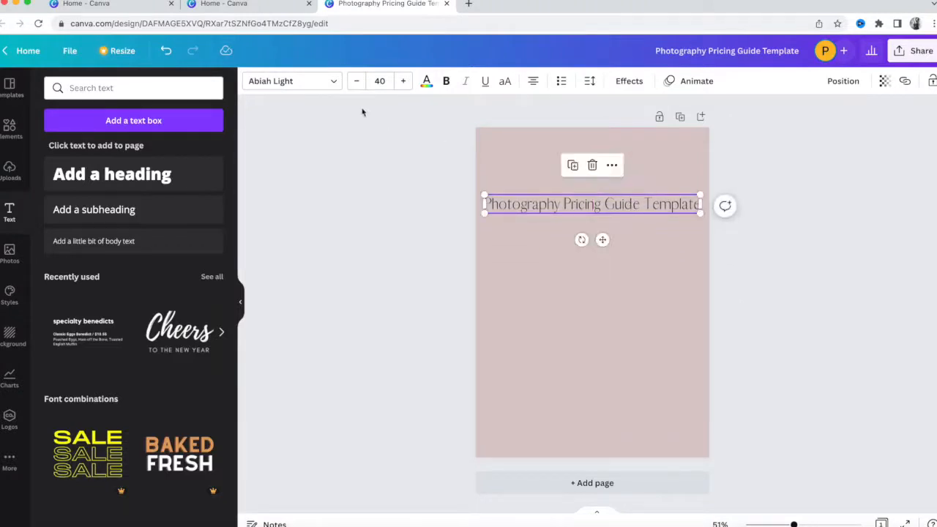
pyautogui.click(357, 82)
pyautogui.click(357, 82)
pyautogui.click(357, 82)
pyautogui.click(356, 82)
pyautogui.click(356, 82)
pyautogui.click(356, 82)
pyautogui.moveTo(646, 206); pyautogui.dragTo(645, 284)
pyautogui.click(379, 236)
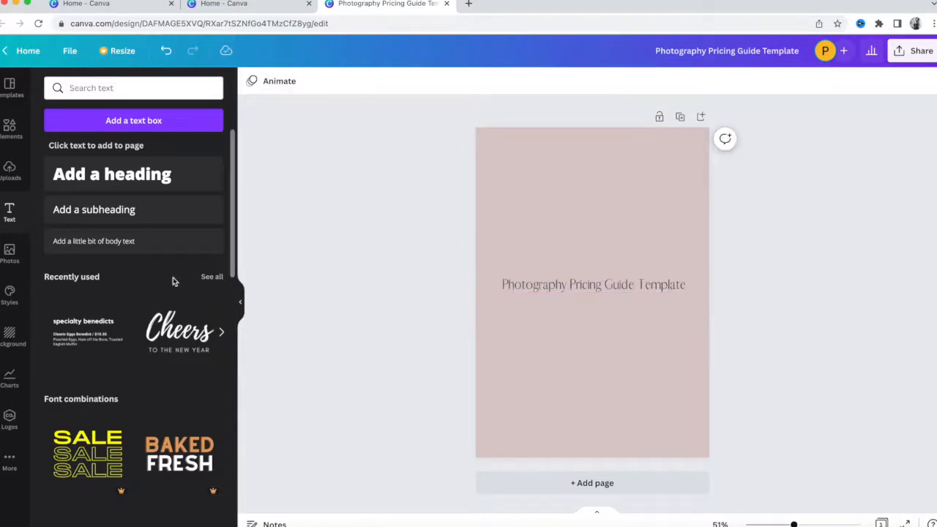
# Add a 'Thank you for purchasing the' heading at font size 30.
pyautogui.click(112, 174)
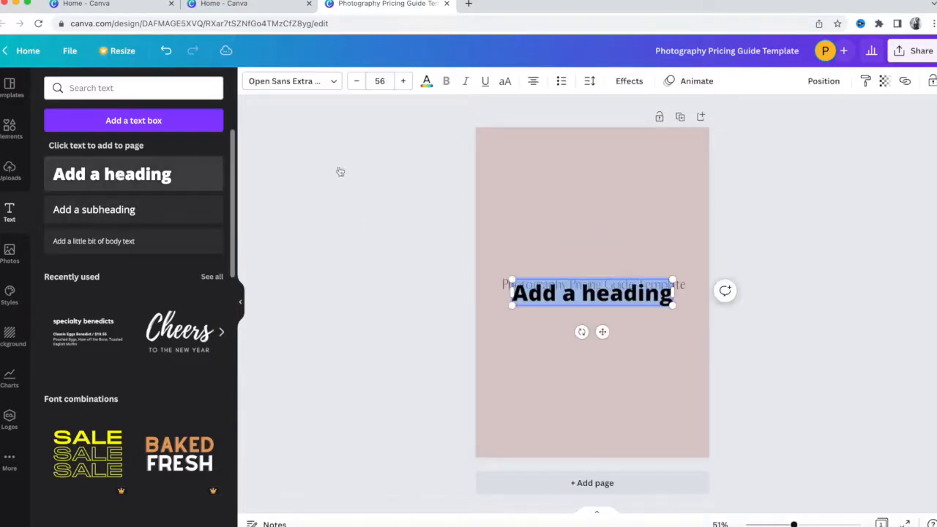
pyautogui.write('Thank you for piurc')
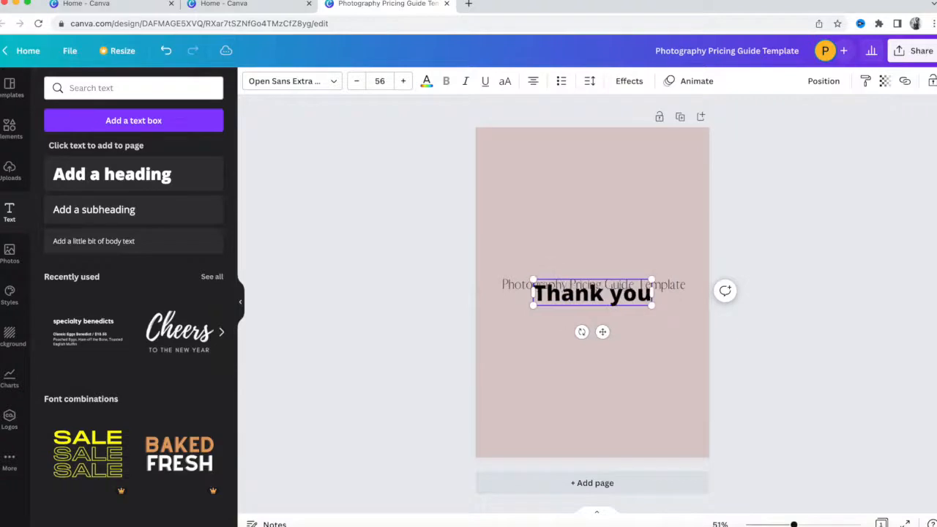
pyautogui.press('BackSpace')
pyautogui.press('BackSpace')
pyautogui.press('BackSpace')
pyautogui.press('BackSpace')
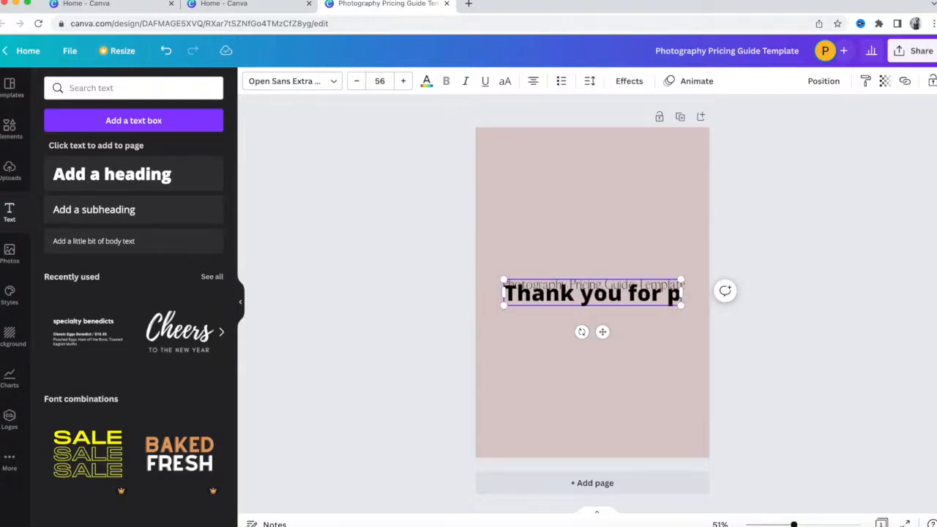
pyautogui.write('urchasing the')
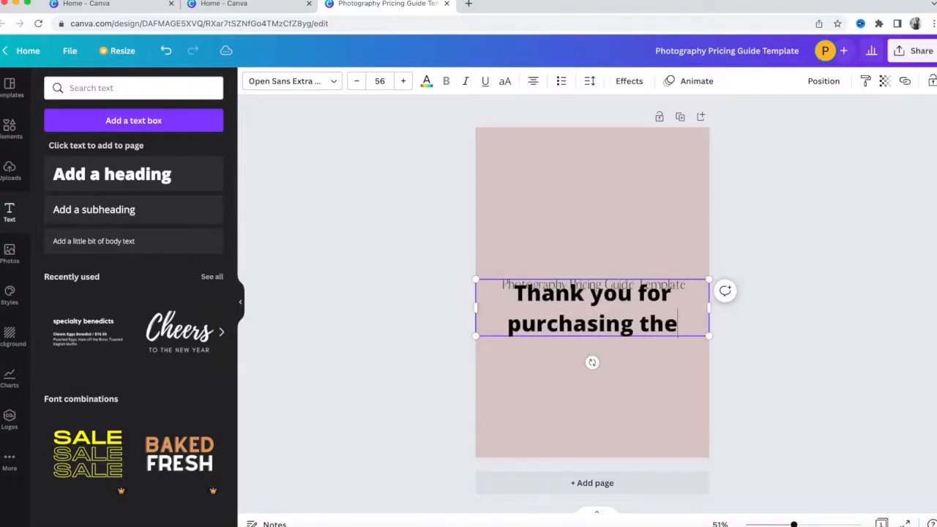
pyautogui.tripleClick(638, 306)
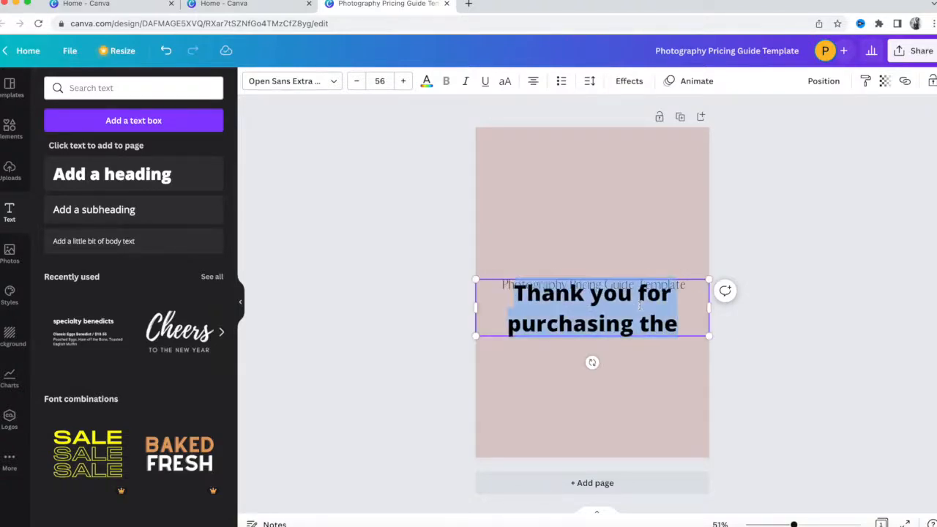
pyautogui.click(380, 81)
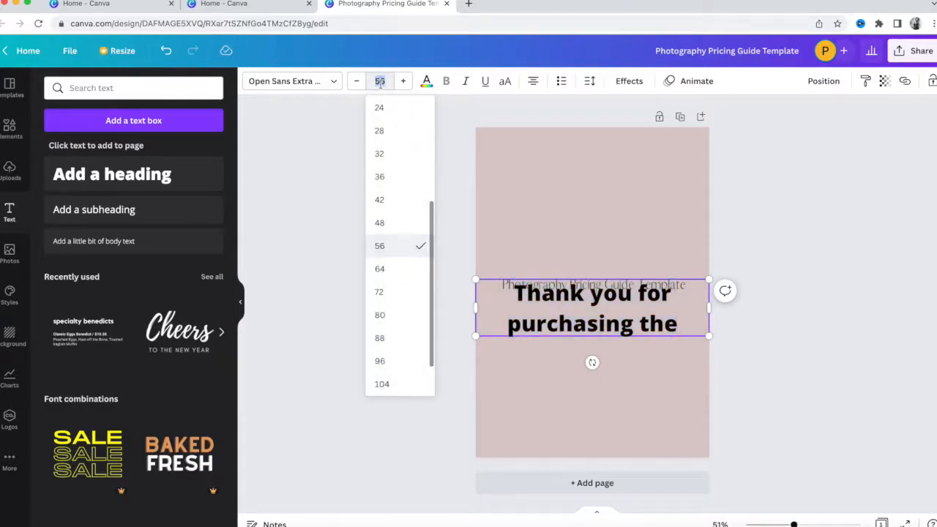
pyautogui.write('30')
pyautogui.press('Return')
# Move that line just above the title and set it in Open Sans Light.
pyautogui.click(763, 307)
pyautogui.moveTo(644, 296); pyautogui.dragTo(642, 266)
pyautogui.click(643, 265)
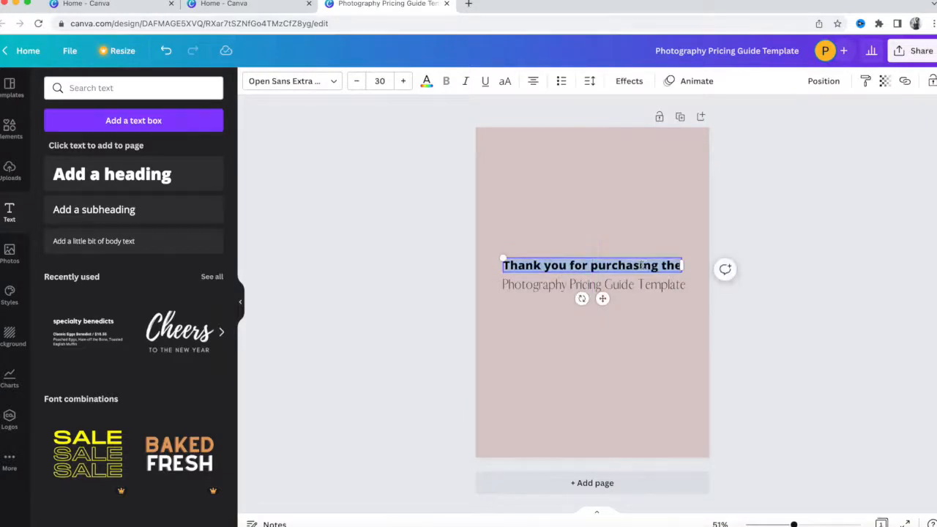
pyautogui.click(307, 82)
pyautogui.click(144, 198)
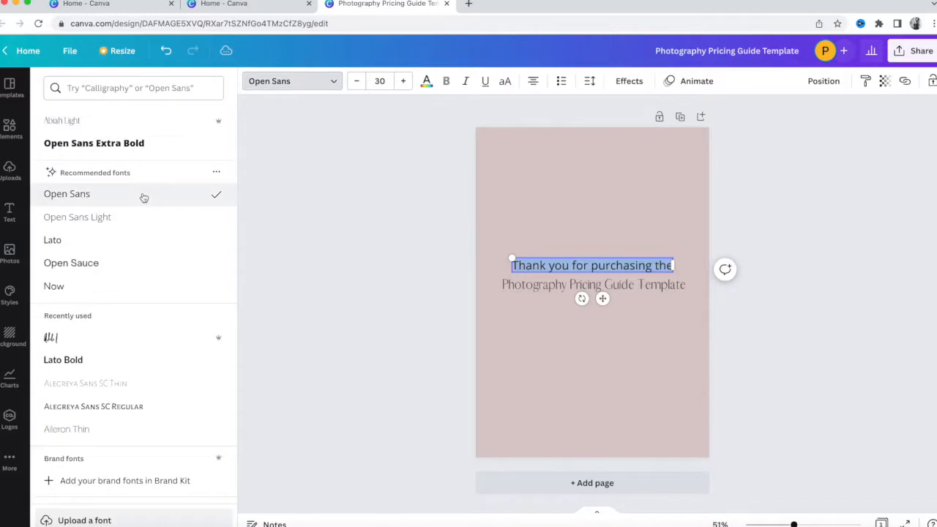
pyautogui.click(140, 224)
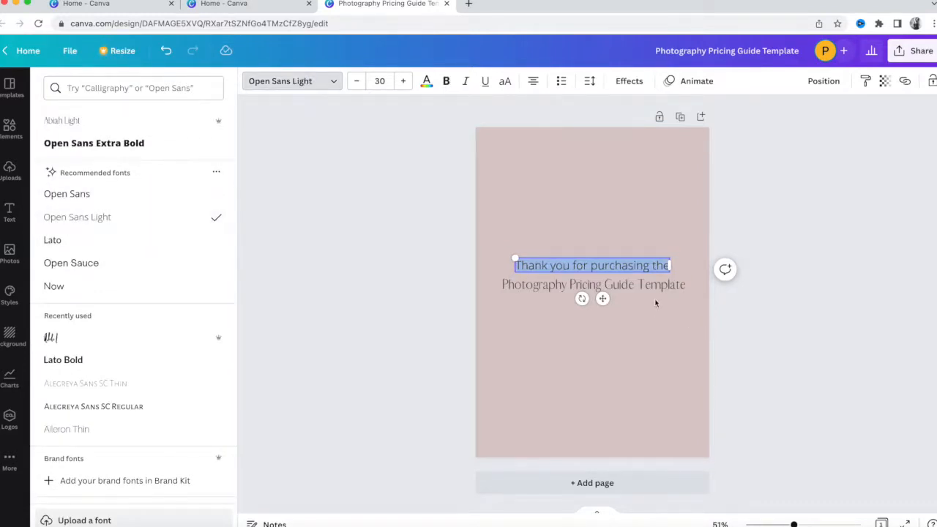
pyautogui.click(589, 285)
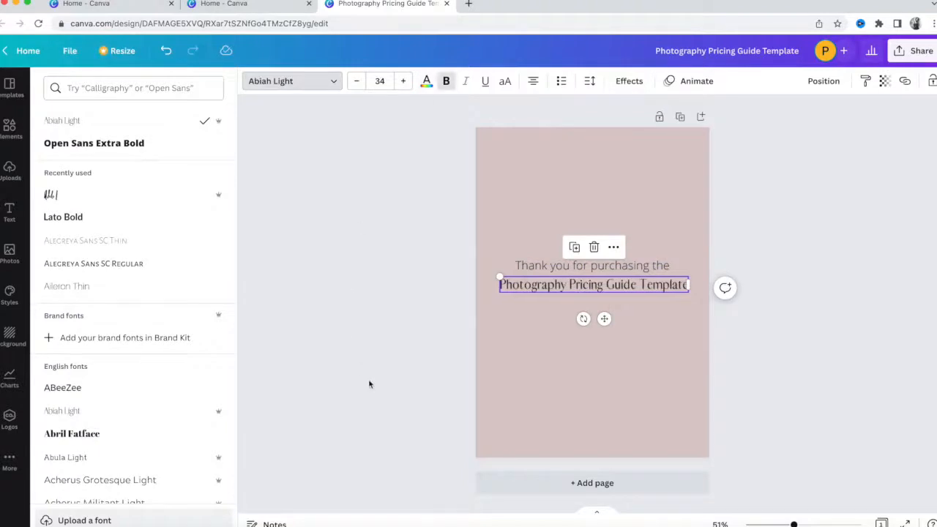
pyautogui.click(824, 377)
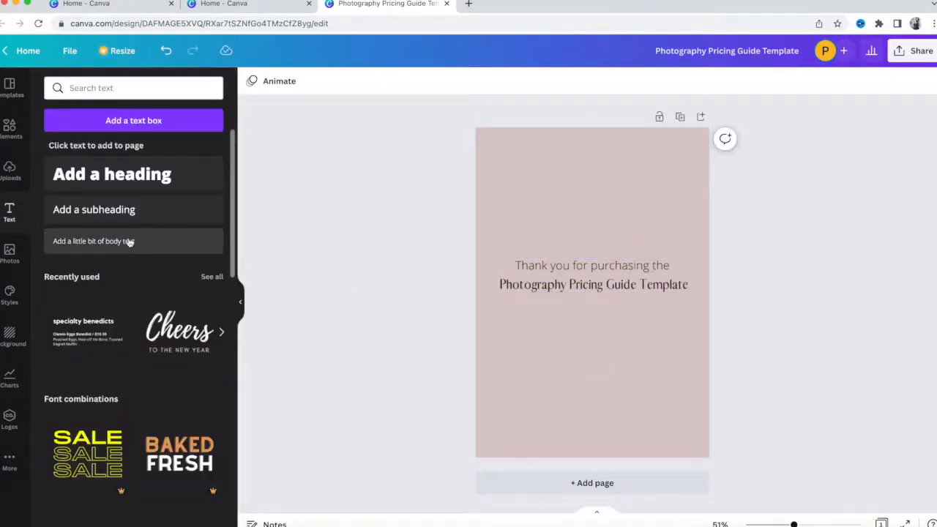
# Add a 'Click here to access your template' subheading below the title and select the word 'here'.
pyautogui.click(128, 211)
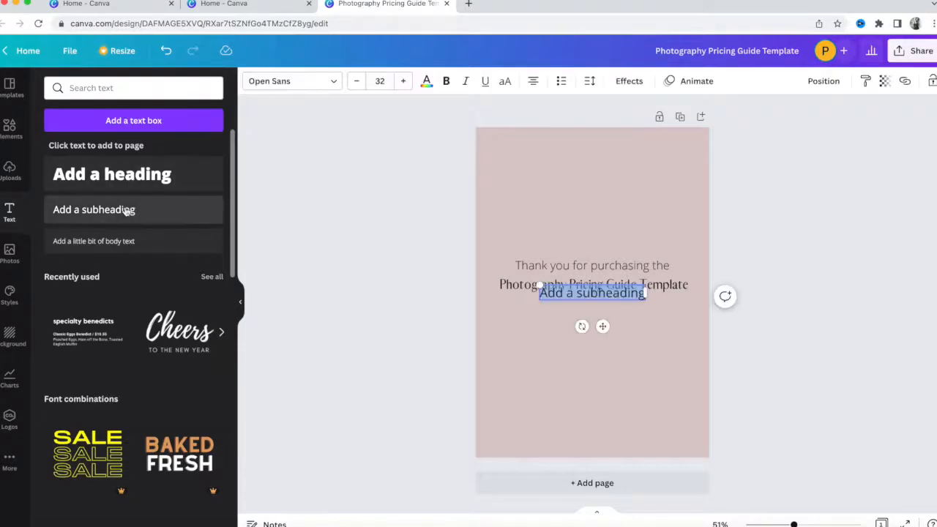
pyautogui.write('Click here to ')
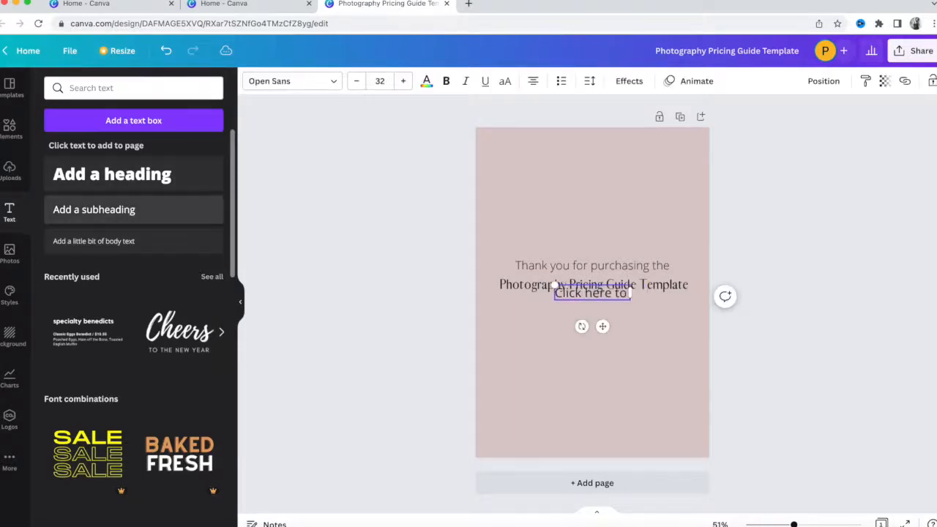
pyautogui.write('acces')
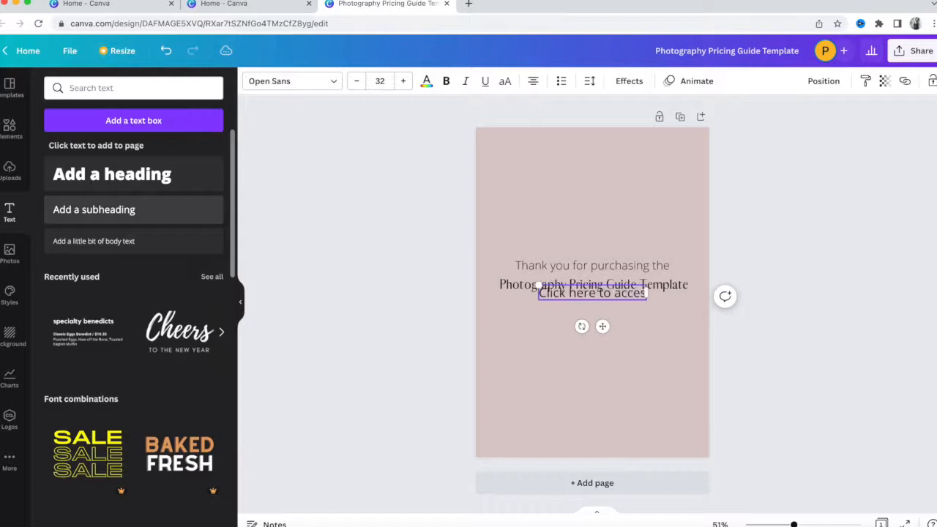
pyautogui.write('s your')
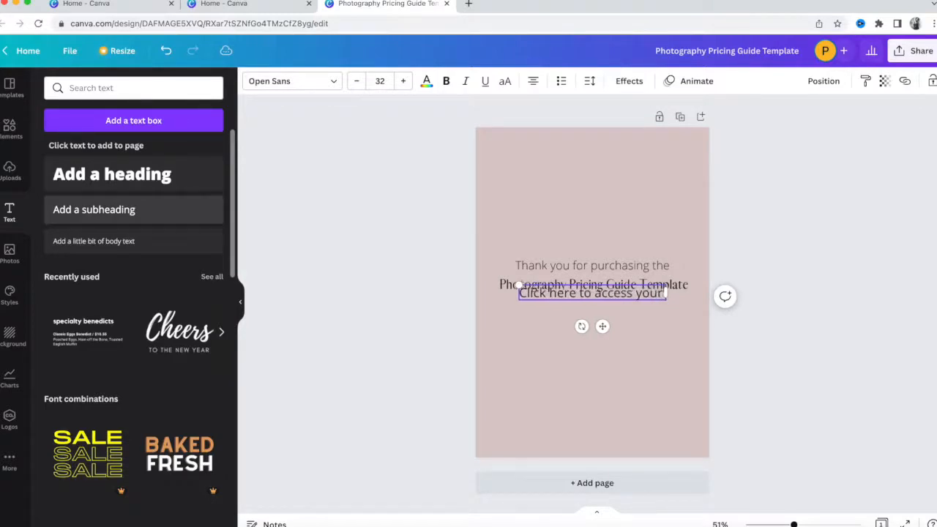
pyautogui.write(' template')
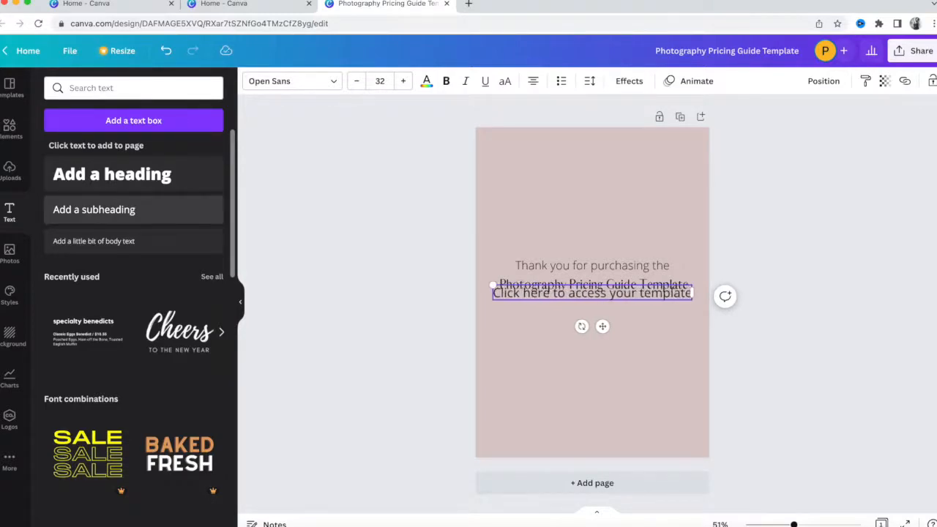
pyautogui.moveTo(587, 295); pyautogui.dragTo(588, 305)
pyautogui.tripleClick(591, 305)
pyautogui.click(595, 304)
pyautogui.moveTo(553, 307); pyautogui.dragTo(529, 307)
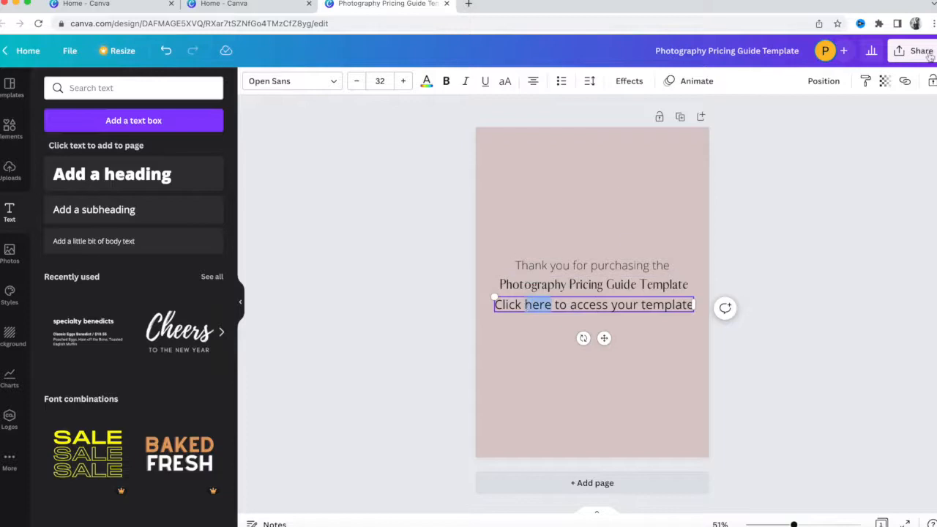
# Copy the Pricing Guide design's template link from its Share options, then return to the thank-you design.
pyautogui.click(905, 85)
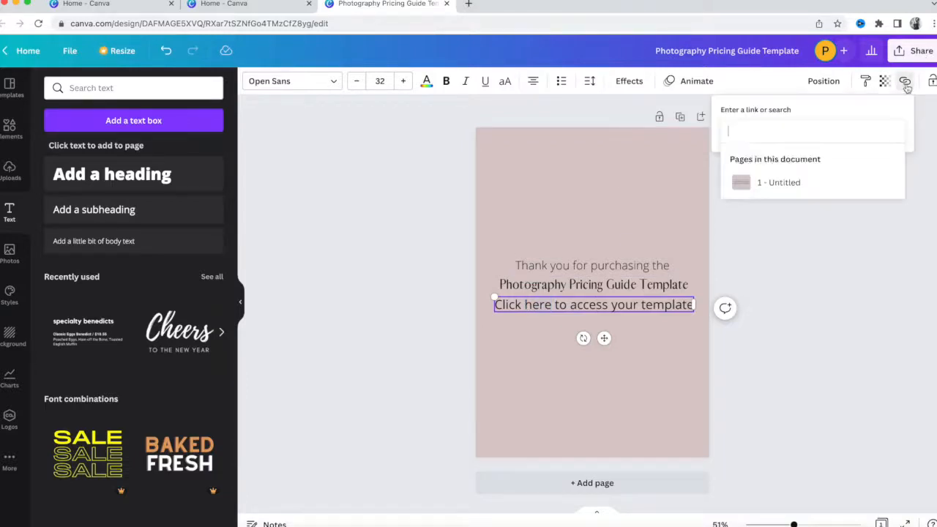
pyautogui.click(249, 8)
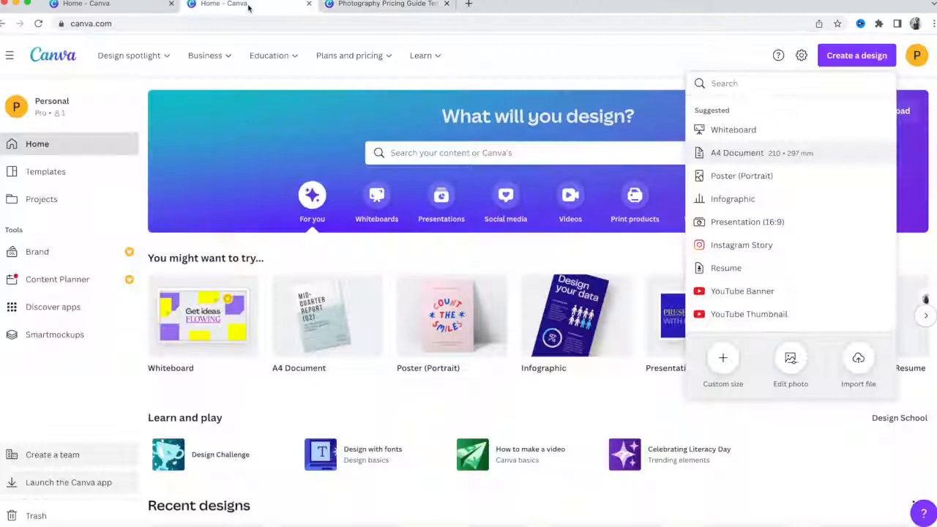
pyautogui.scroll(-3, 216, 394)
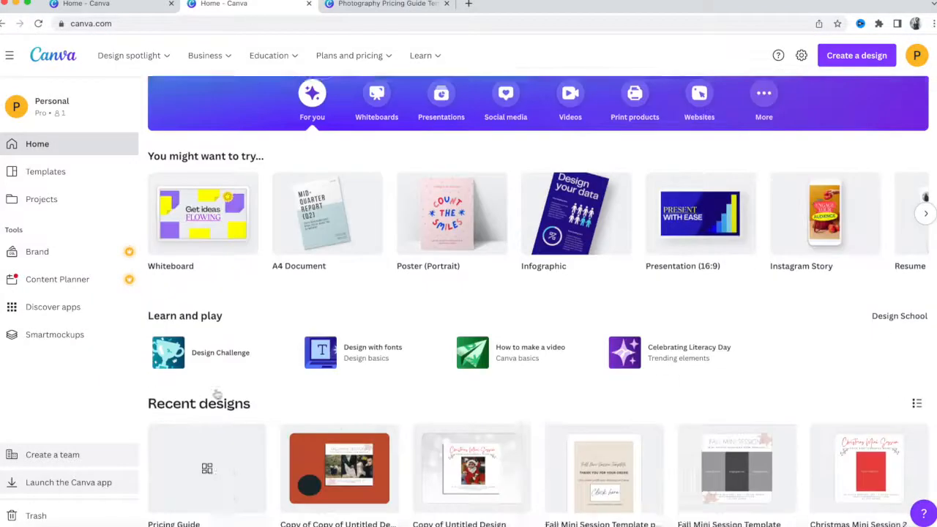
pyautogui.click(208, 385)
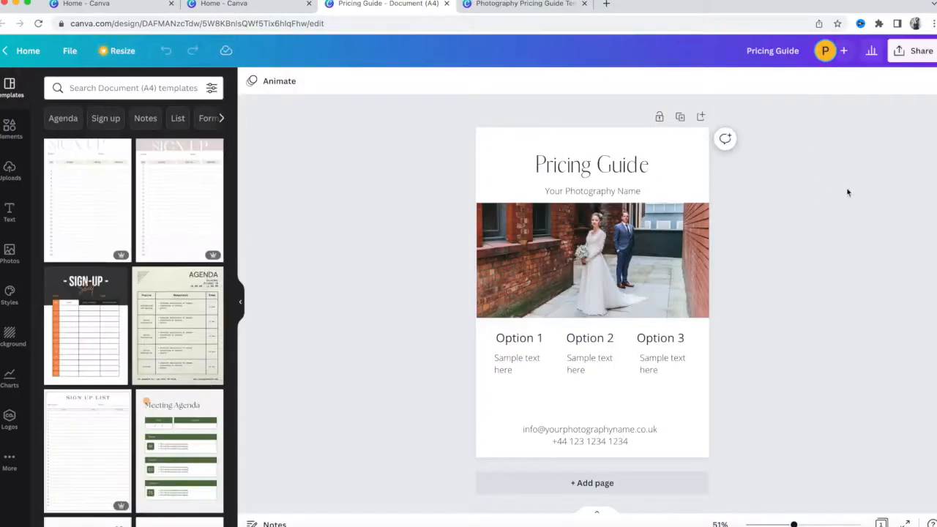
pyautogui.click(906, 55)
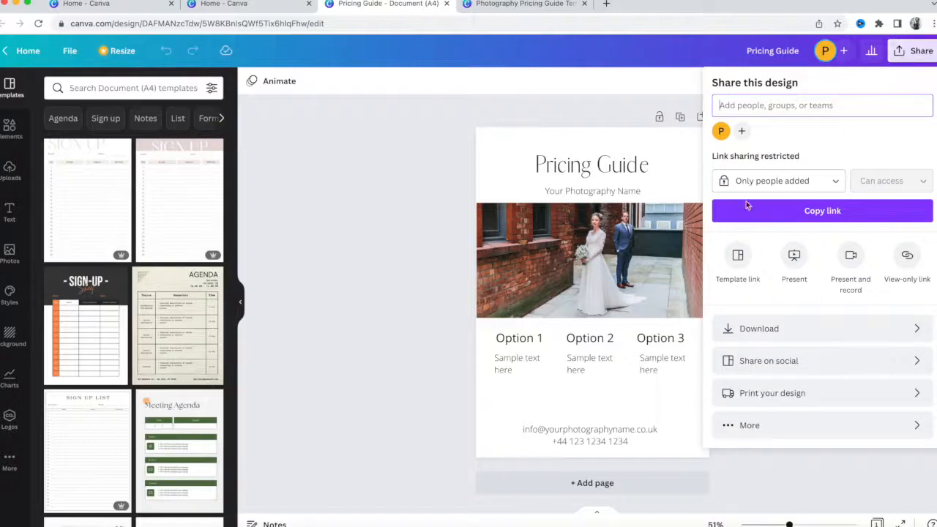
pyautogui.click(740, 267)
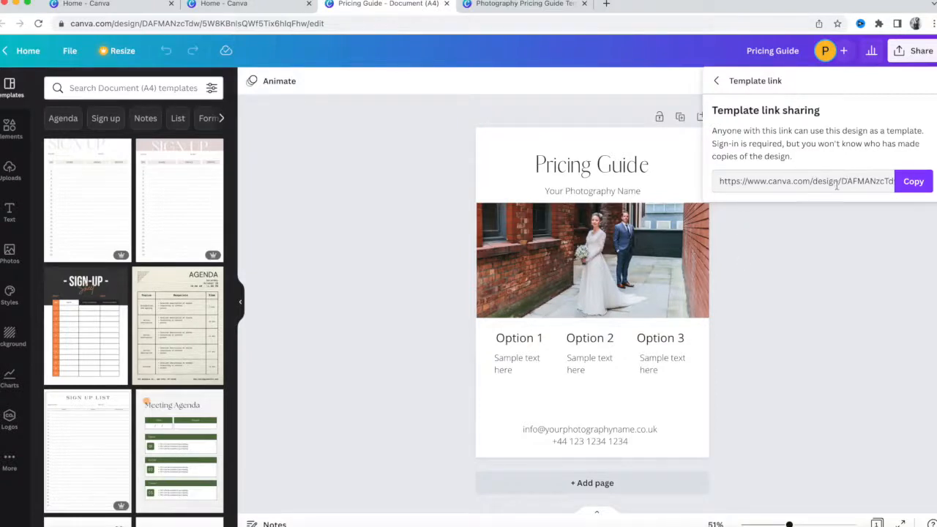
pyautogui.click(912, 181)
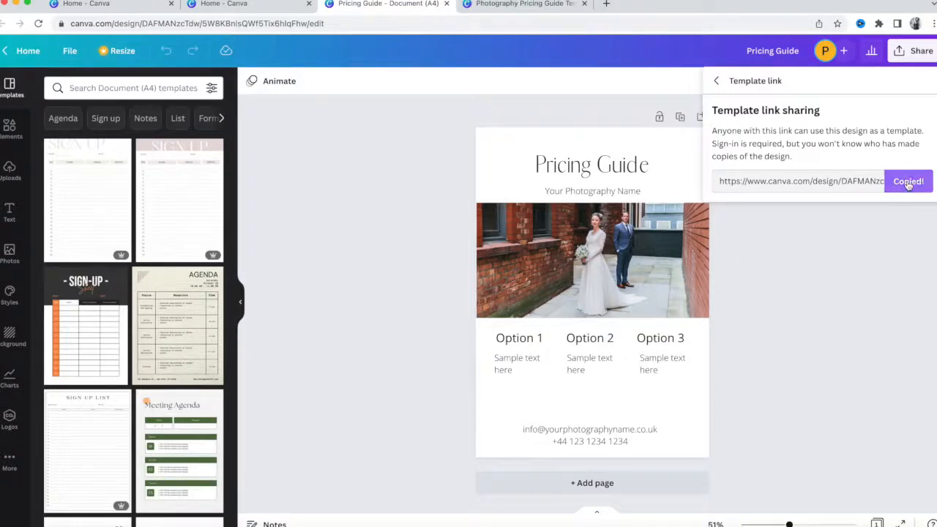
pyautogui.click(489, 5)
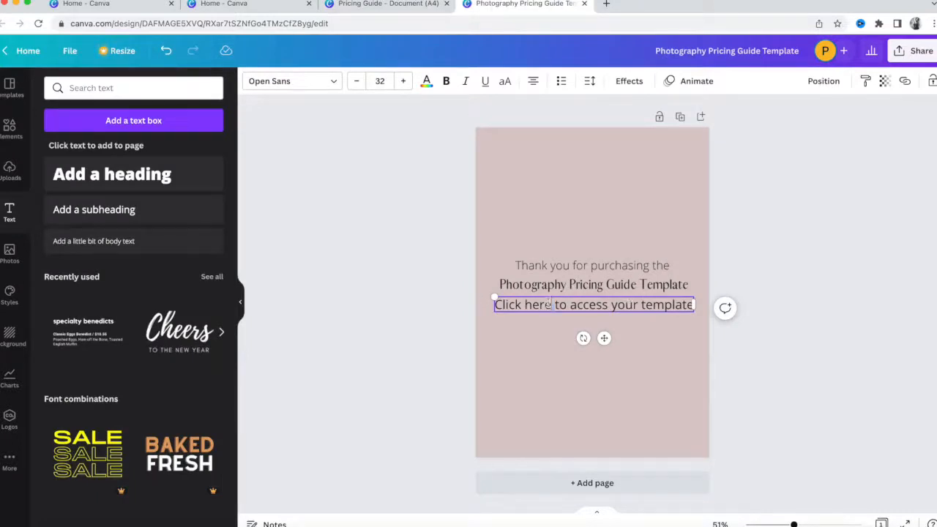
# Link the word 'here' to the copied Pricing Guide template URL.
pyautogui.moveTo(553, 305); pyautogui.dragTo(526, 305)
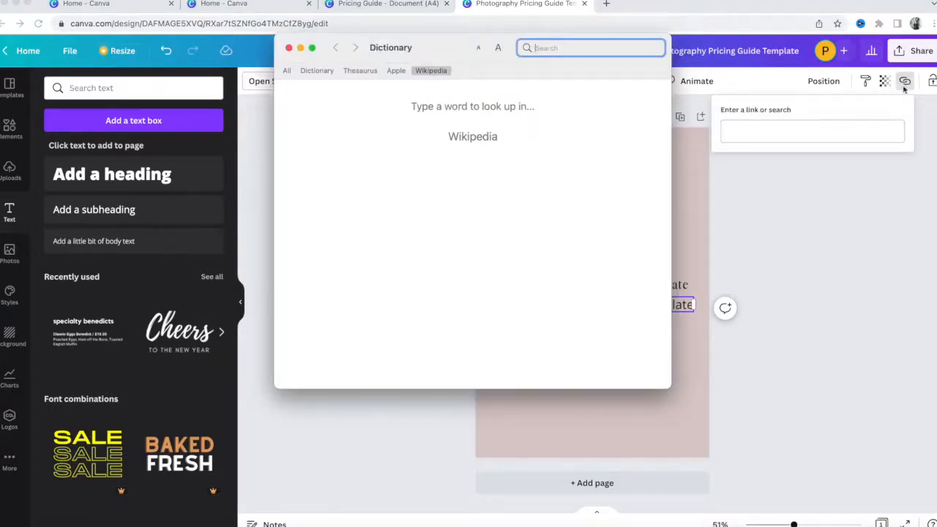
pyautogui.click(289, 49)
pyautogui.click(789, 132)
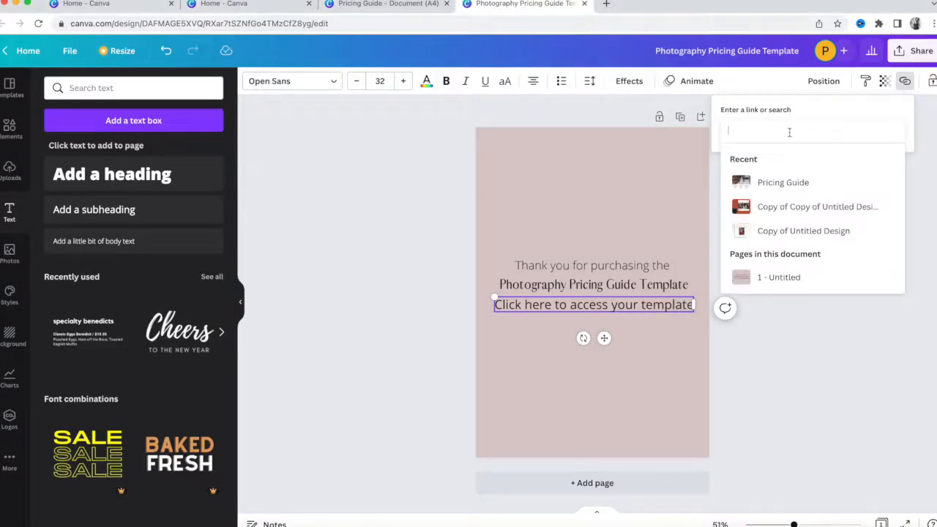
pyautogui.press('super+v')
pyautogui.press('Return')
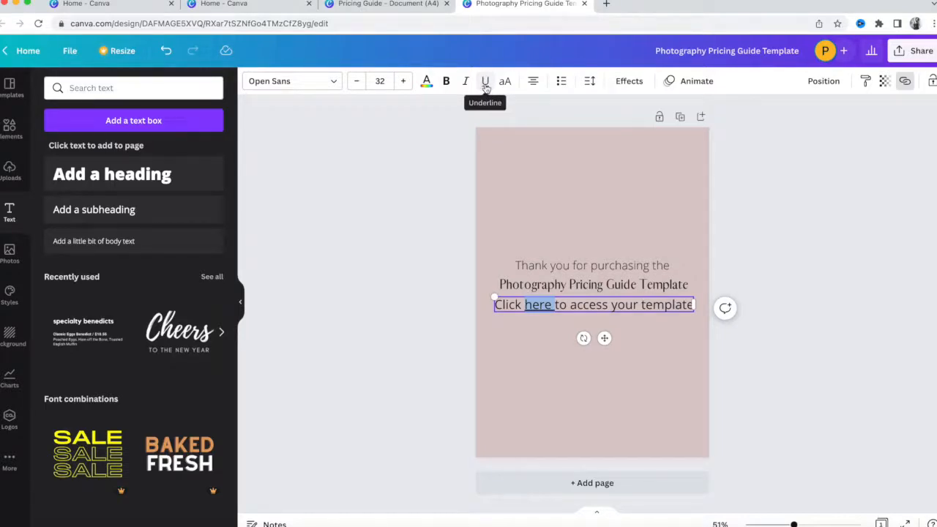
# Underline the linked word 'here' and reduce the line's font size slightly.
pyautogui.click(486, 86)
pyautogui.click(486, 86)
pyautogui.click(863, 316)
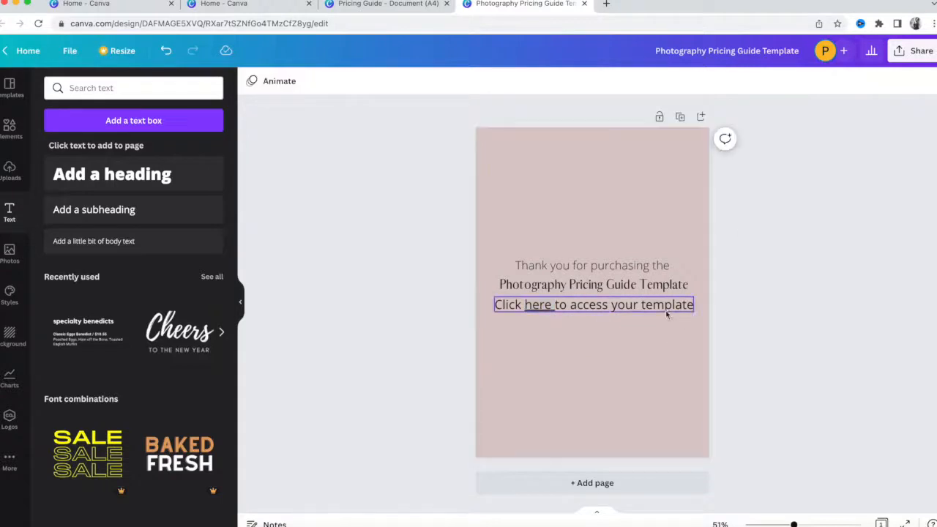
pyautogui.click(667, 306)
pyautogui.click(666, 306)
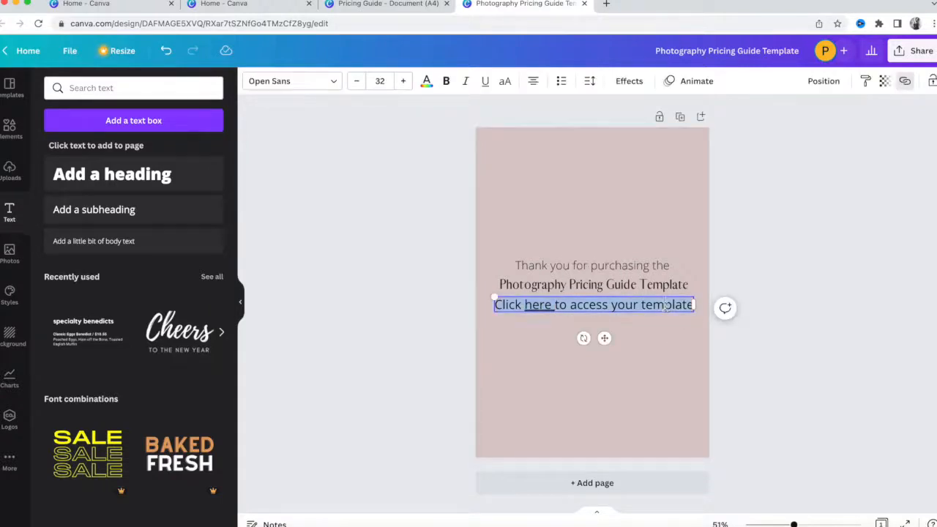
pyautogui.click(355, 82)
pyautogui.click(355, 81)
pyautogui.click(394, 329)
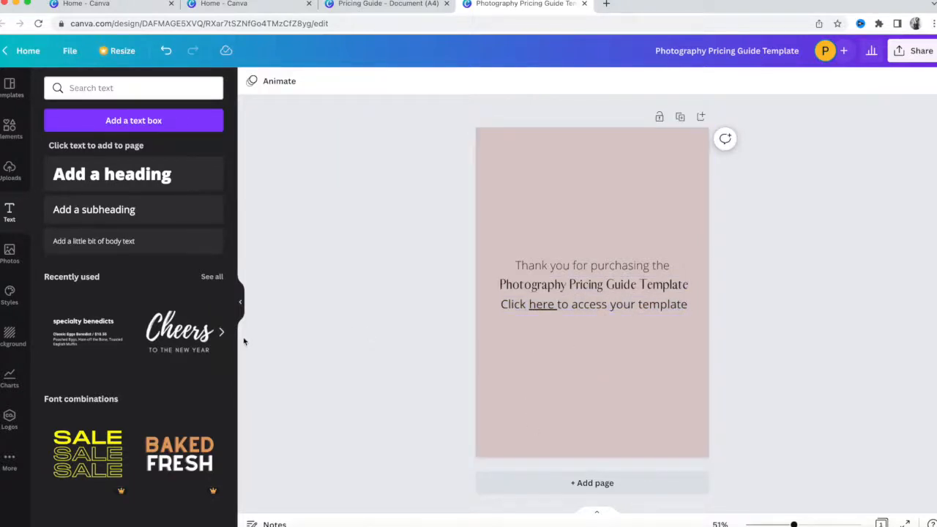
# Add a subheading crediting the photography business and move it near the page bottom.
pyautogui.click(96, 212)
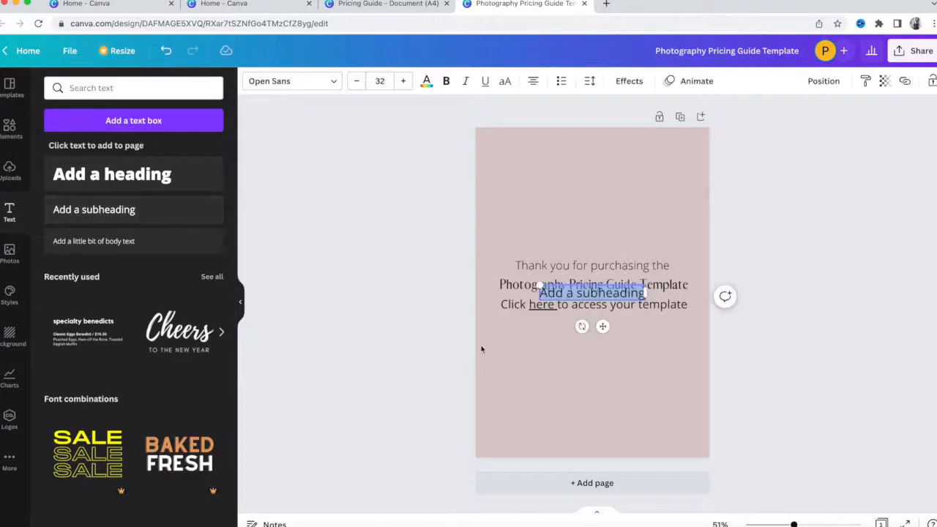
pyautogui.press('BackSpace')
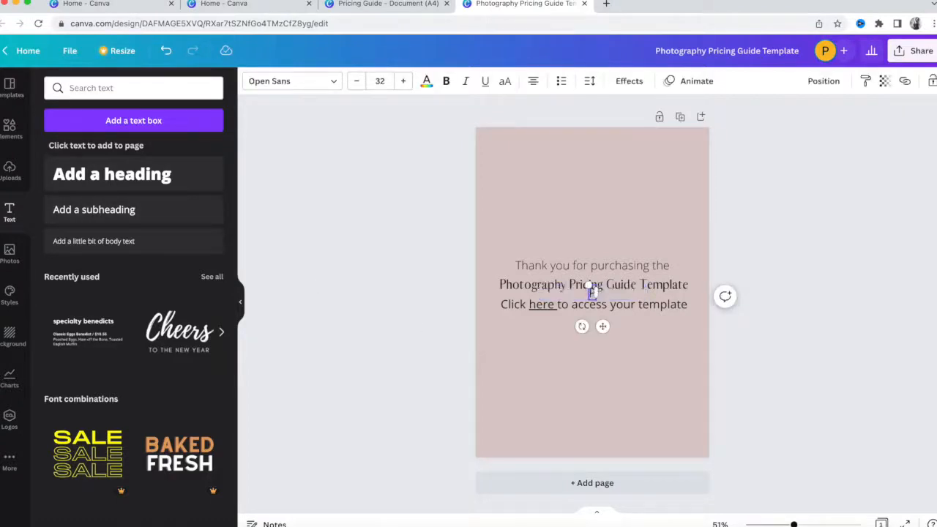
pyautogui.write('Created by Priti Shikotra Photography')
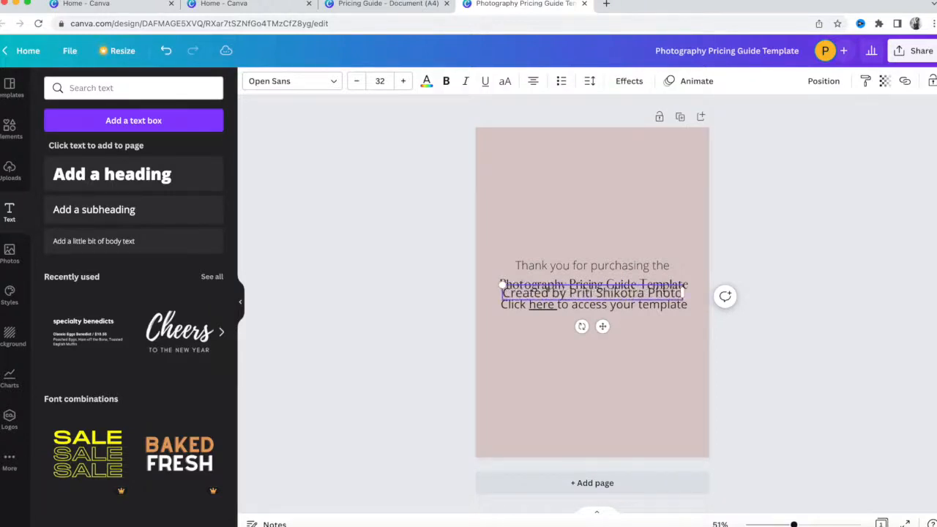
pyautogui.click(885, 428)
pyautogui.click(686, 296)
pyautogui.moveTo(687, 296); pyautogui.dragTo(685, 415)
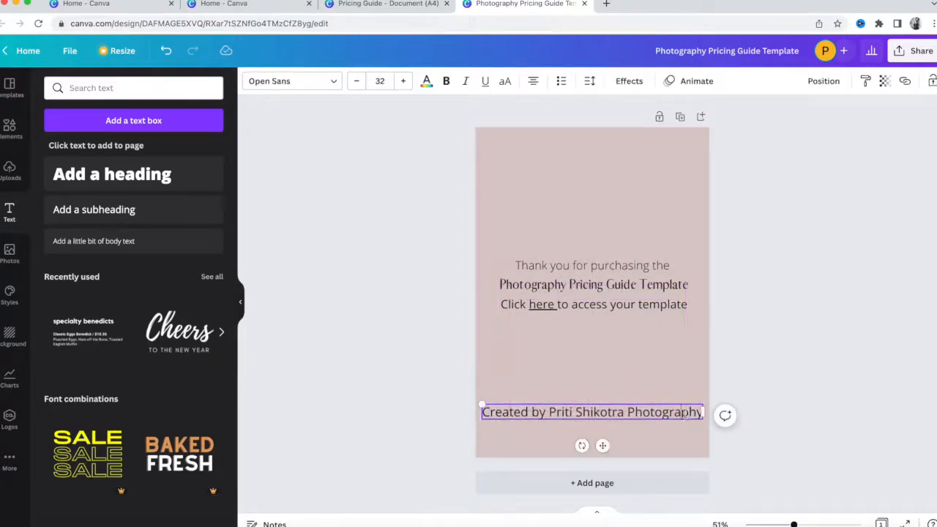
# Shrink the credit to size 20 and add a second line, 'Not for resale or promotional use'.
pyautogui.doubleClick(685, 414)
pyautogui.click(352, 82)
pyautogui.click(352, 82)
pyautogui.click(353, 81)
pyautogui.click(353, 81)
pyautogui.click(353, 81)
pyautogui.click(353, 81)
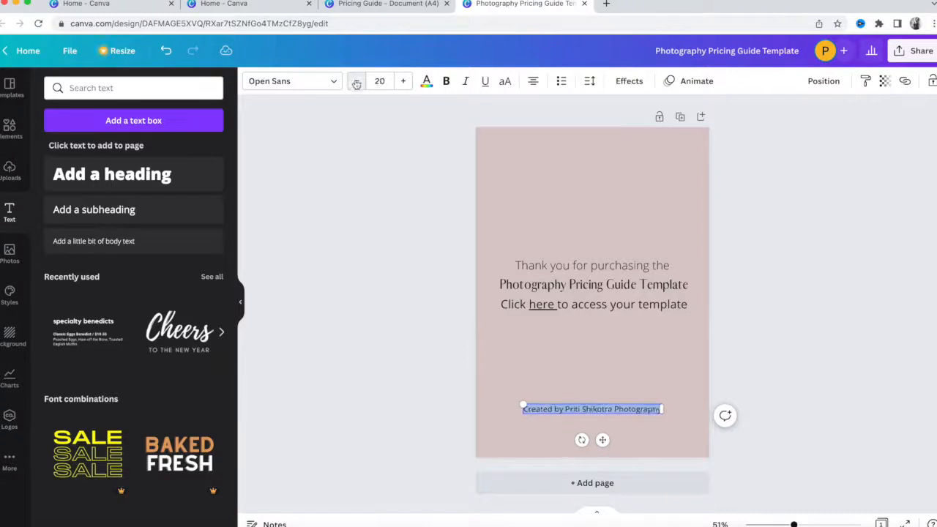
pyautogui.press('Return')
pyautogui.write('Not for resale or')
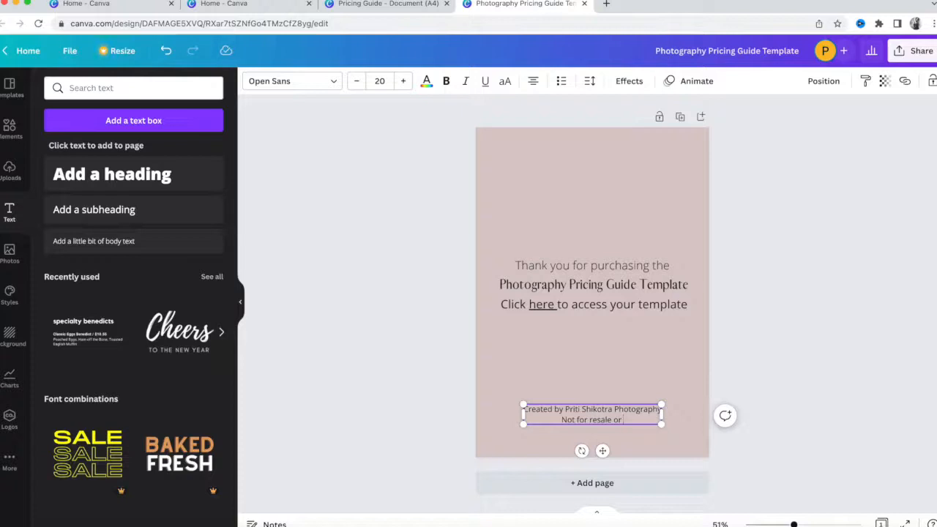
pyautogui.write('promotional use')
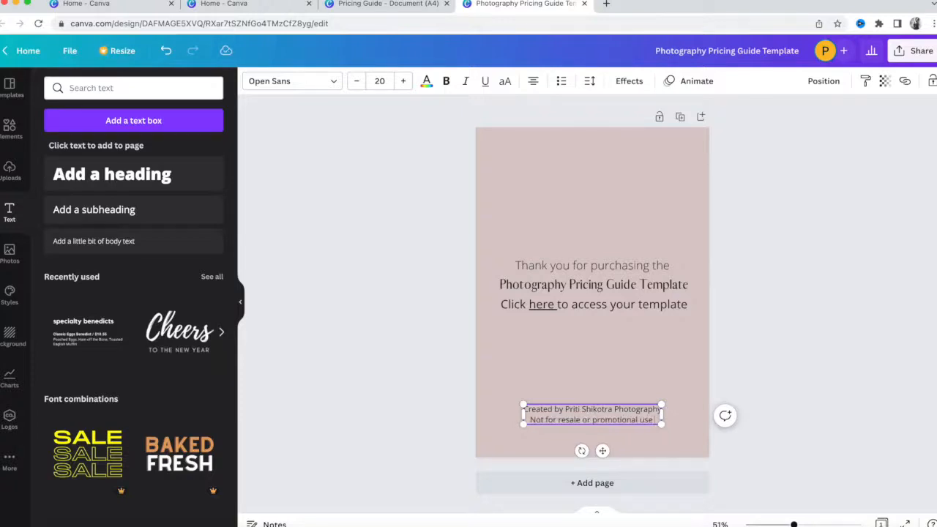
# Position the two-line footer at the very bottom of the page.
pyautogui.click(916, 399)
pyautogui.click(619, 415)
pyautogui.moveTo(619, 415)
pyautogui.mouseDown()
pyautogui.moveTo(613, 436)
pyautogui.moveTo(614, 421)
pyautogui.mouseUp()
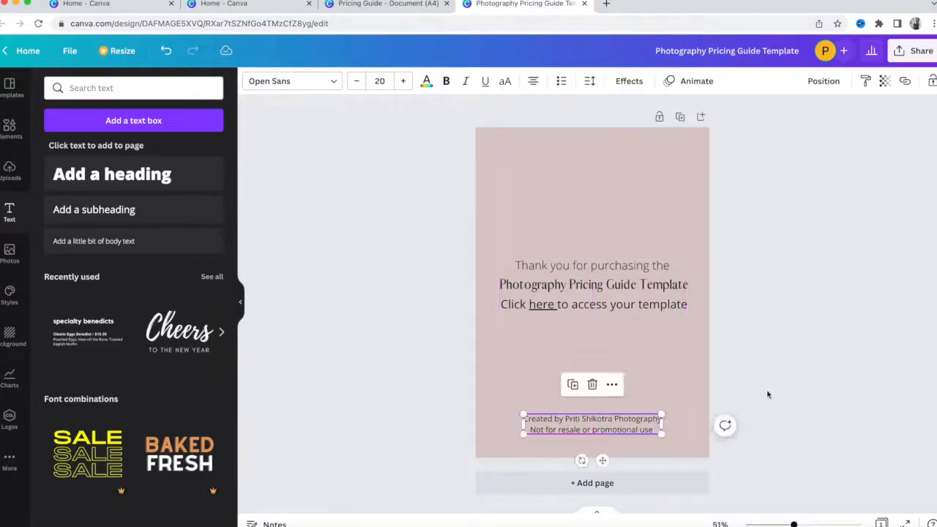
pyautogui.click(647, 383)
pyautogui.click(618, 422)
# Review the finished cover and its Share options, then open a new browser tab.
pyautogui.click(776, 374)
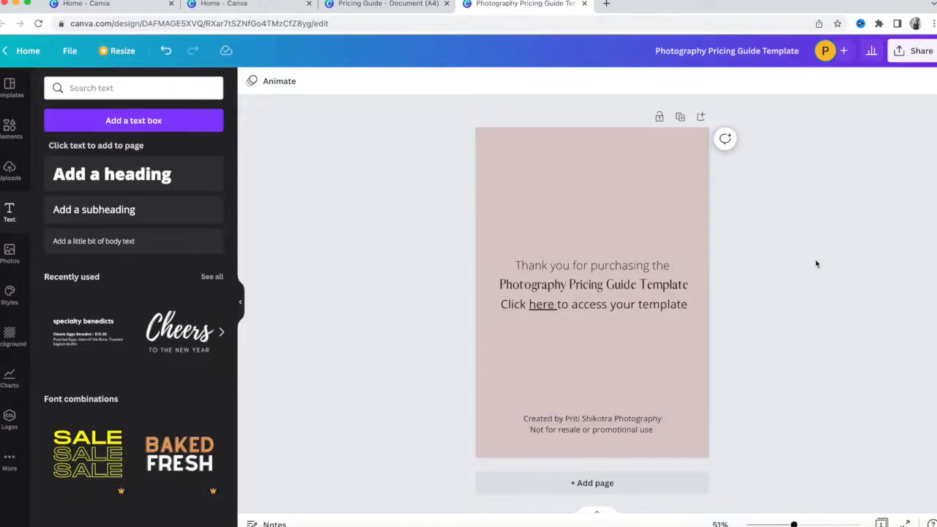
pyautogui.click(913, 60)
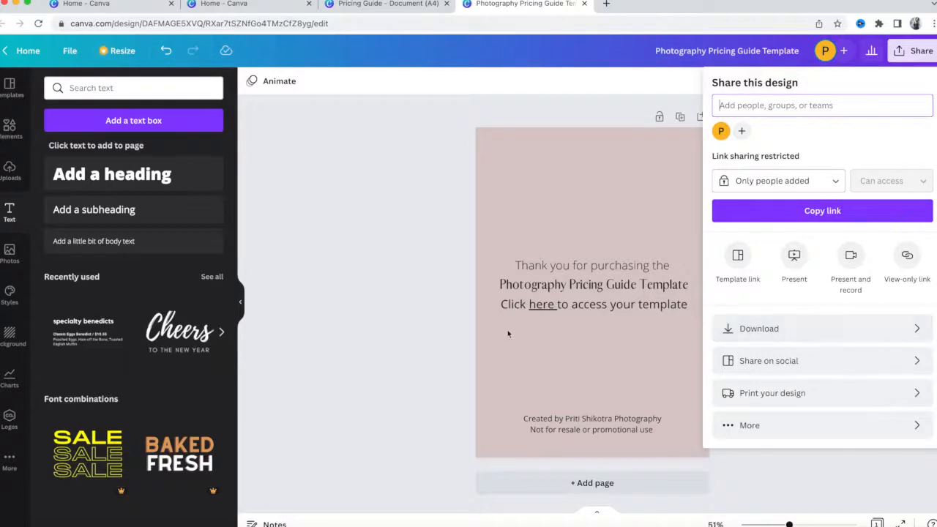
pyautogui.click(400, 274)
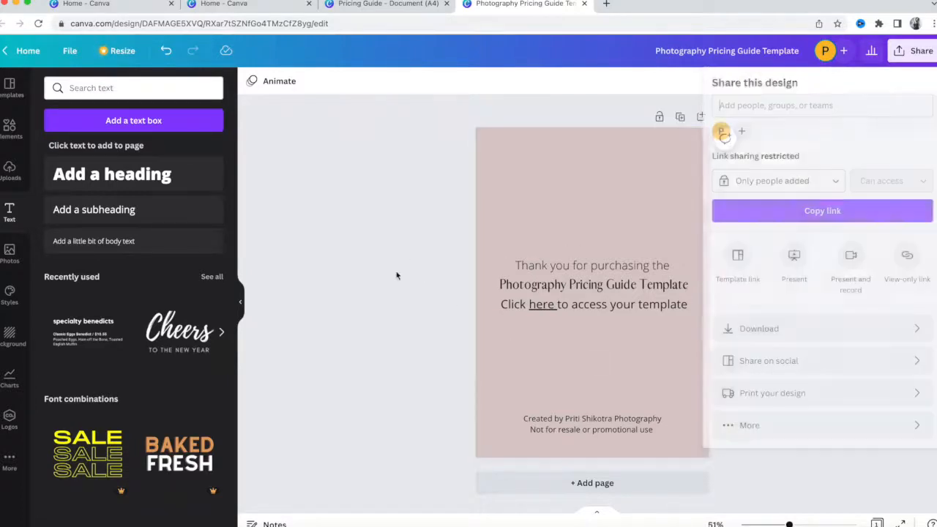
pyautogui.click(605, 4)
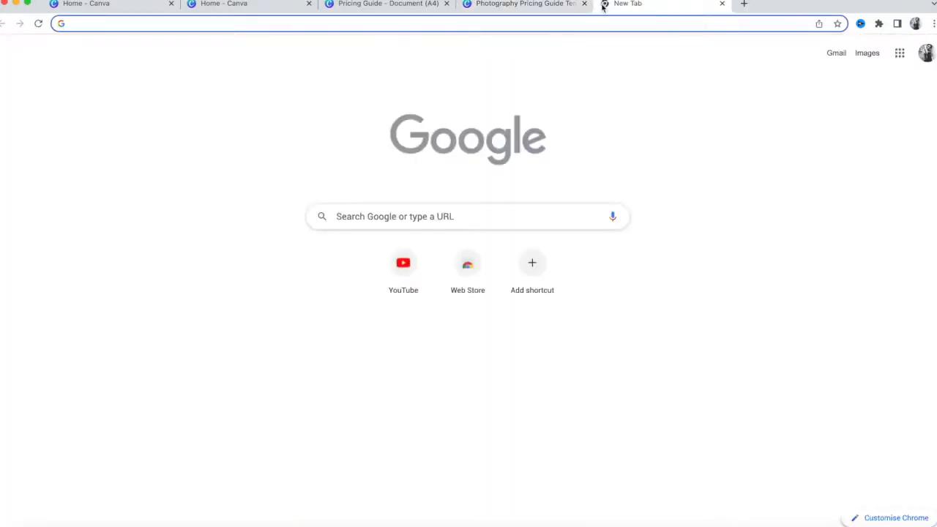
# Search Google for 'etsy', go to Etsy United Kingdom, and open Shop Manager's Listings page.
pyautogui.write('etsy')
pyautogui.press('Return')
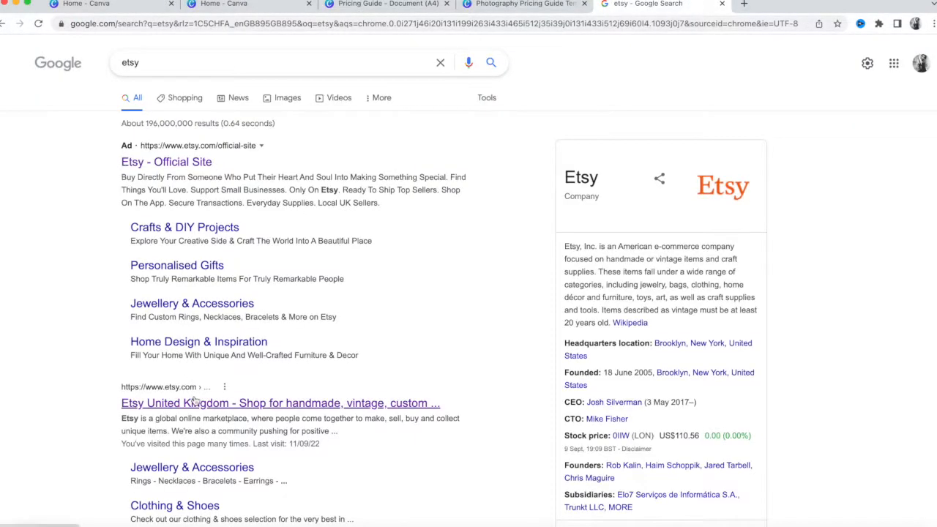
pyautogui.click(194, 401)
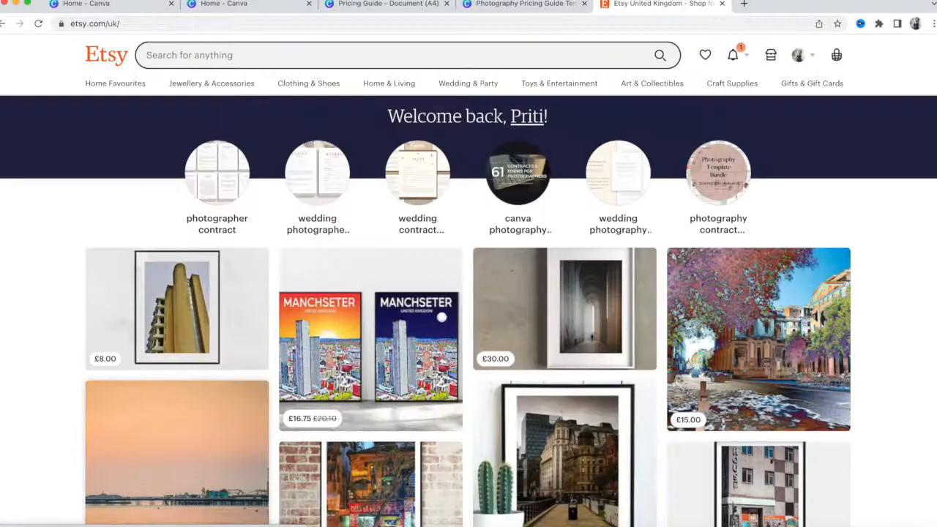
pyautogui.click(777, 58)
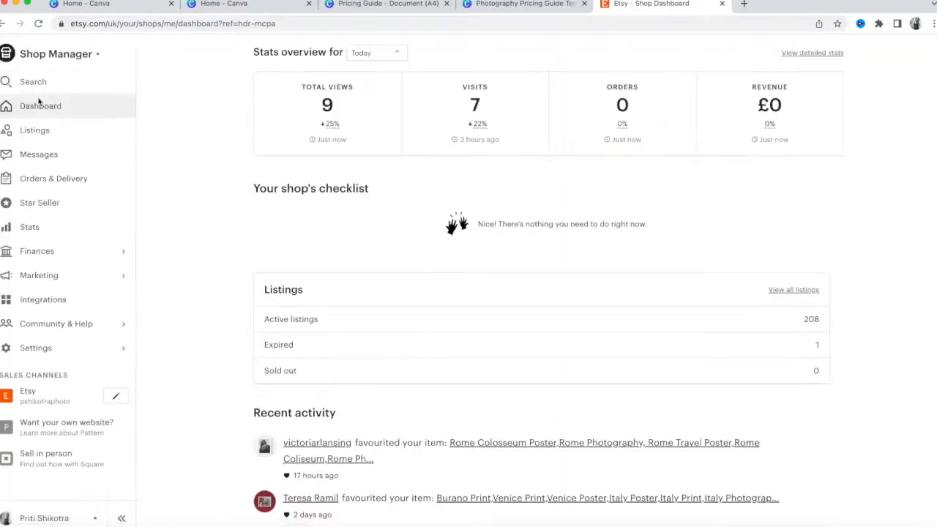
pyautogui.click(35, 134)
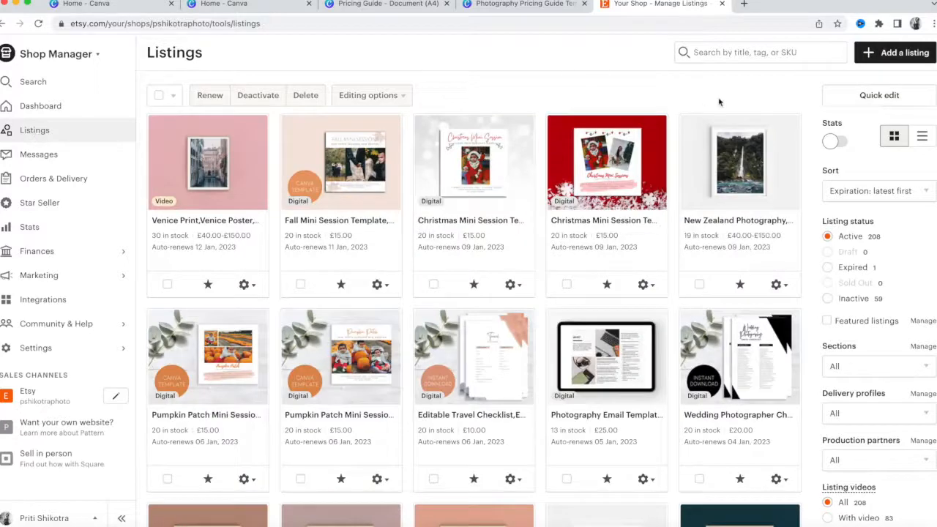
# Start a new listing and upload fall-mini-ssesion-template-canva.jpg from Fall Mini Session 3 as its photo.
pyautogui.click(920, 52)
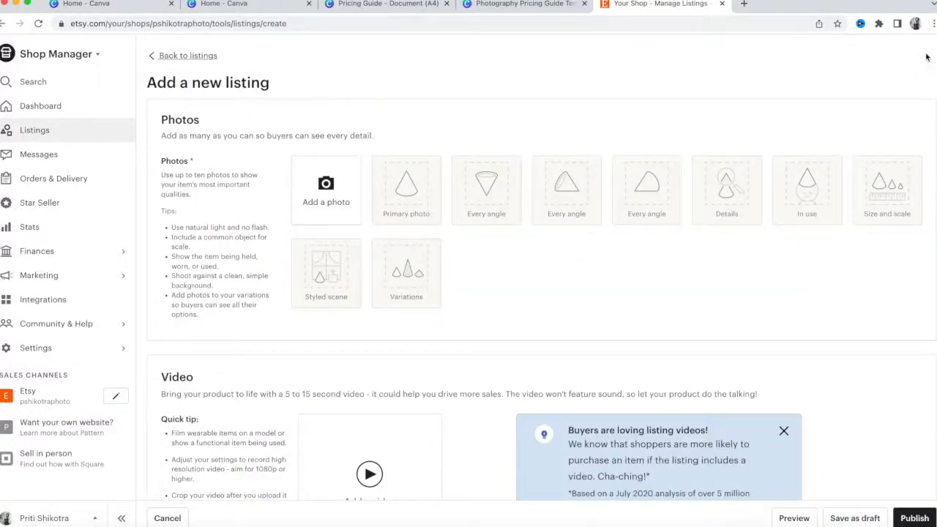
pyautogui.click(783, 430)
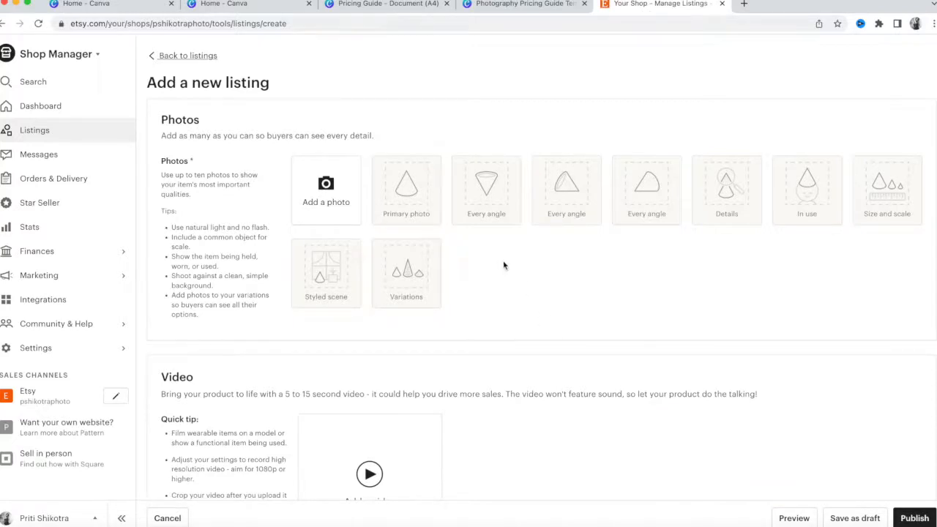
pyautogui.click(330, 207)
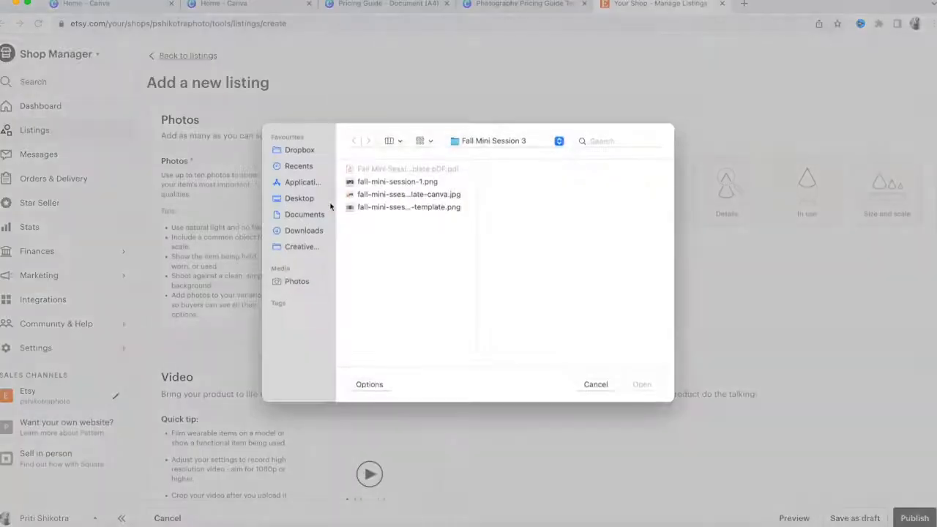
pyautogui.click(533, 142)
pyautogui.click(533, 142)
pyautogui.click(432, 189)
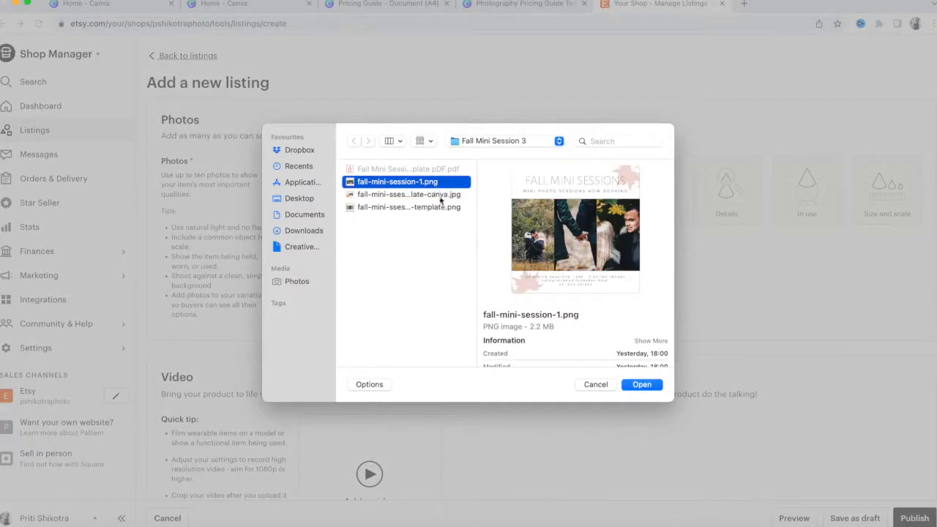
pyautogui.click(440, 195)
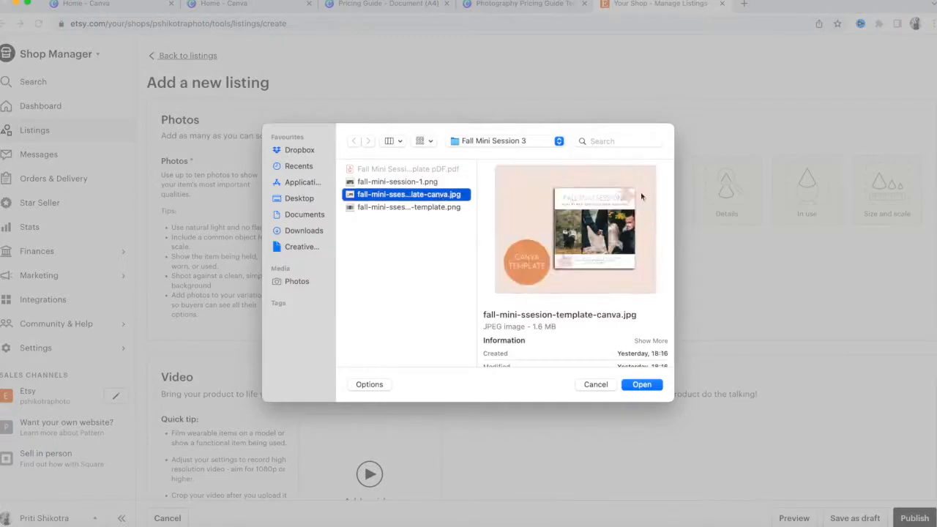
pyautogui.click(647, 388)
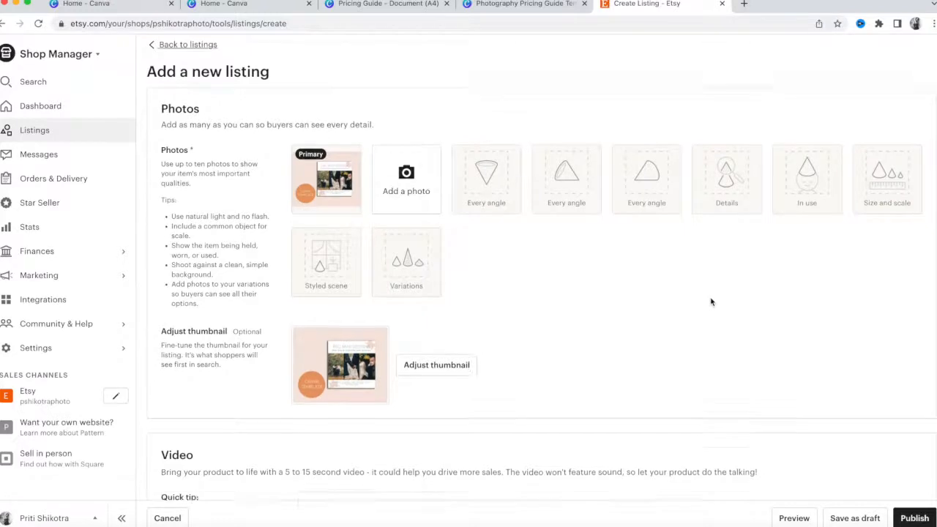
# Once the template photo is uploaded, move down to Listing Details and select the Title field.
pyautogui.scroll(-2, 710, 302)
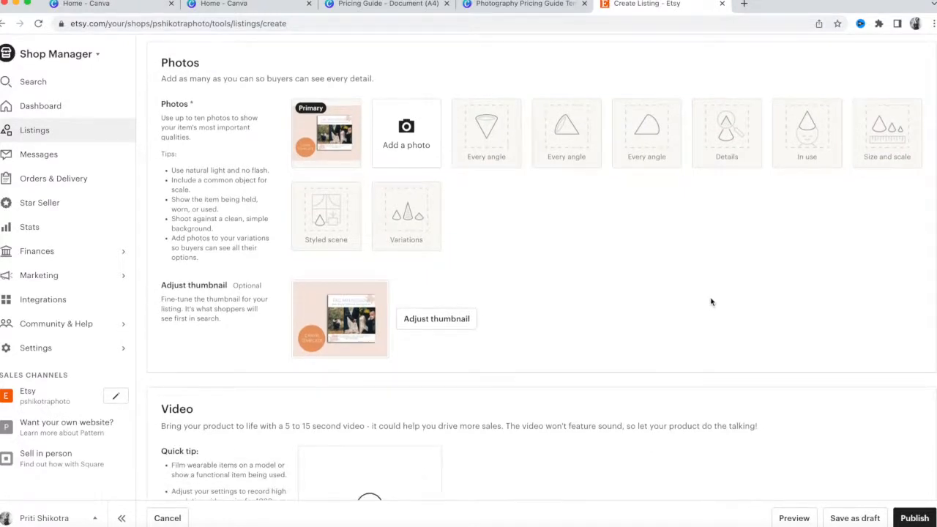
pyautogui.scroll(-2, 710, 302)
pyautogui.scroll(-5, 710, 302)
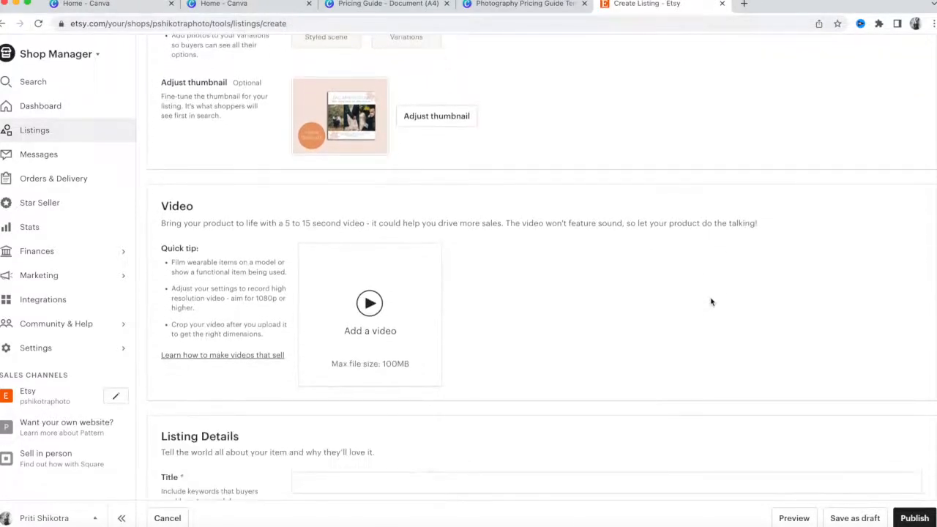
pyautogui.scroll(-3, 710, 302)
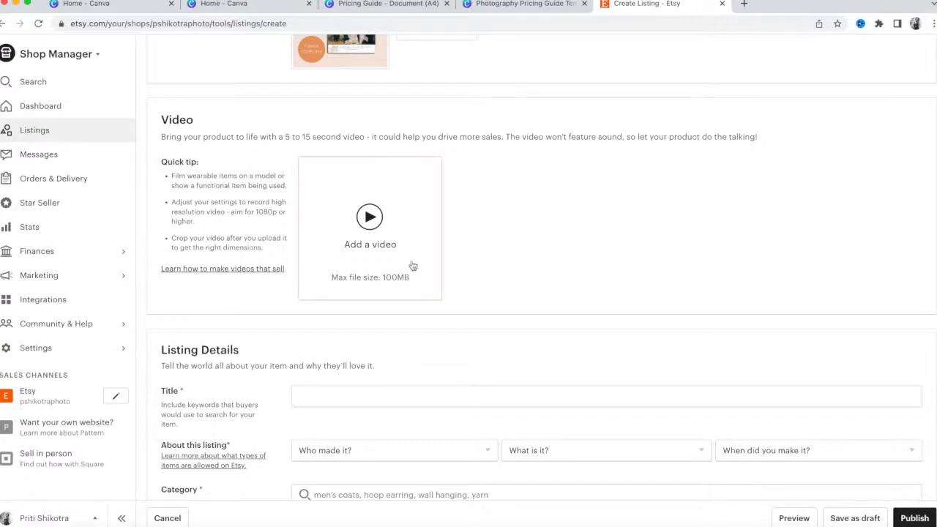
pyautogui.scroll(-2, 536, 302)
pyautogui.scroll(-3, 536, 303)
pyautogui.click(485, 228)
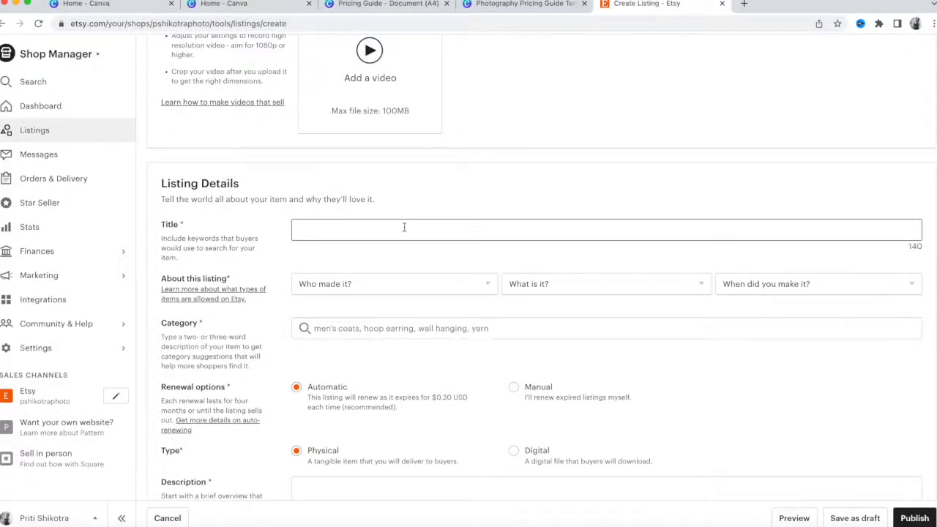
# Title the listing 'Photography Pricing Guide Template', deleting the stray trailing comma.
pyautogui.write('Photogra')
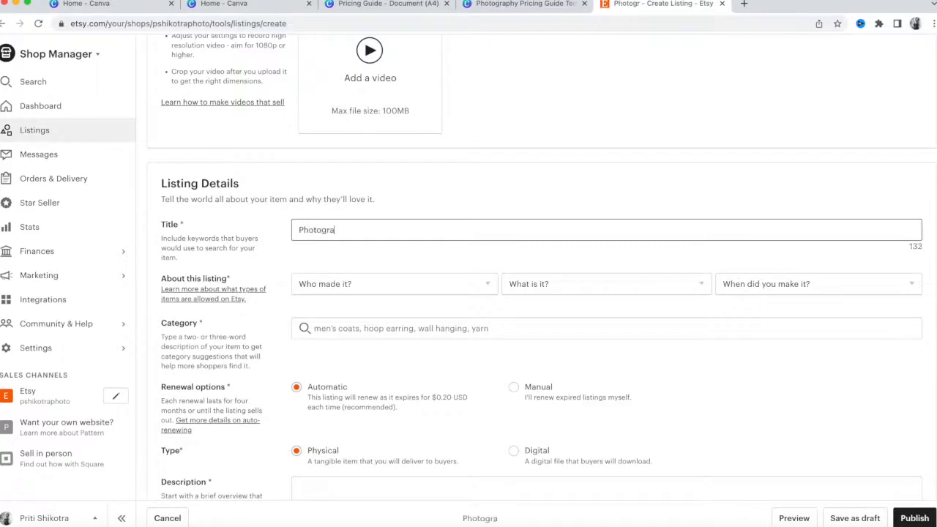
pyautogui.write('phy Pricing Gu')
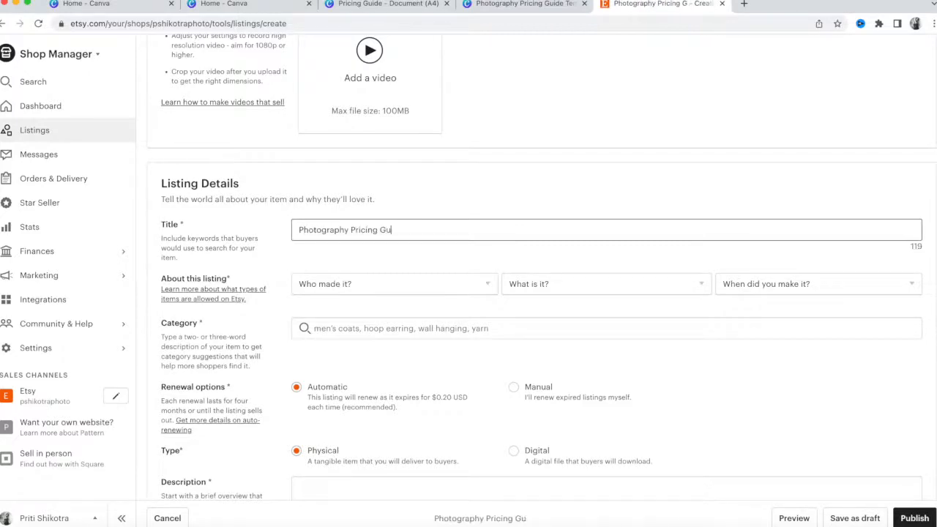
pyautogui.write('ide Template,')
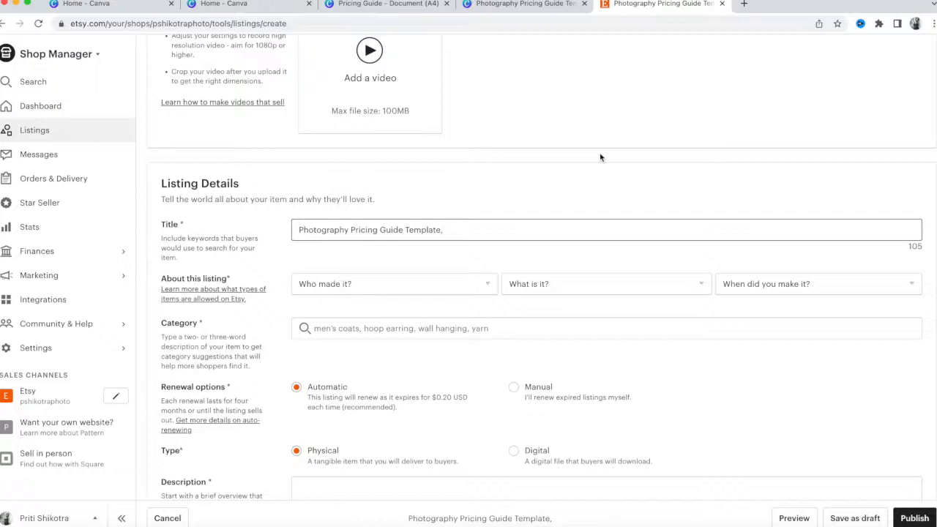
pyautogui.press('BackSpace')
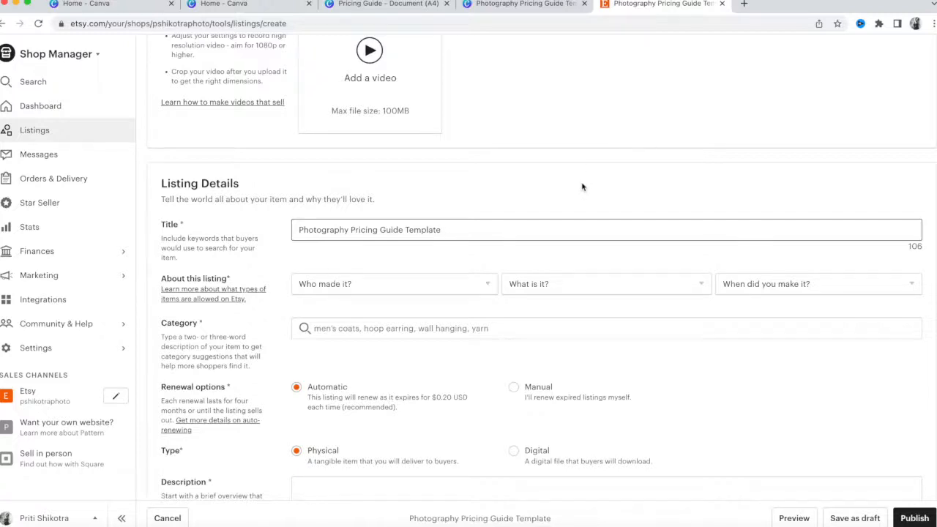
# Set the listing type to Digital.
pyautogui.scroll(-5, 582, 187)
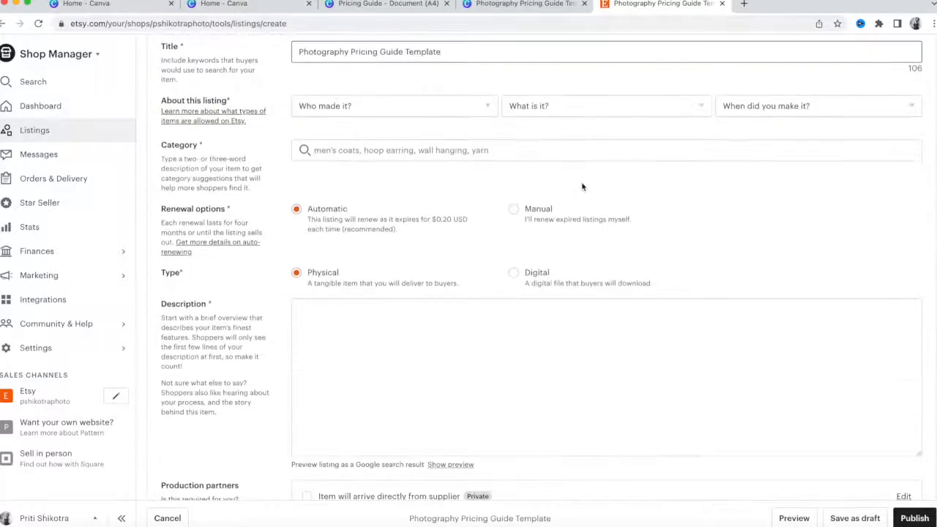
pyautogui.scroll(-2, 582, 187)
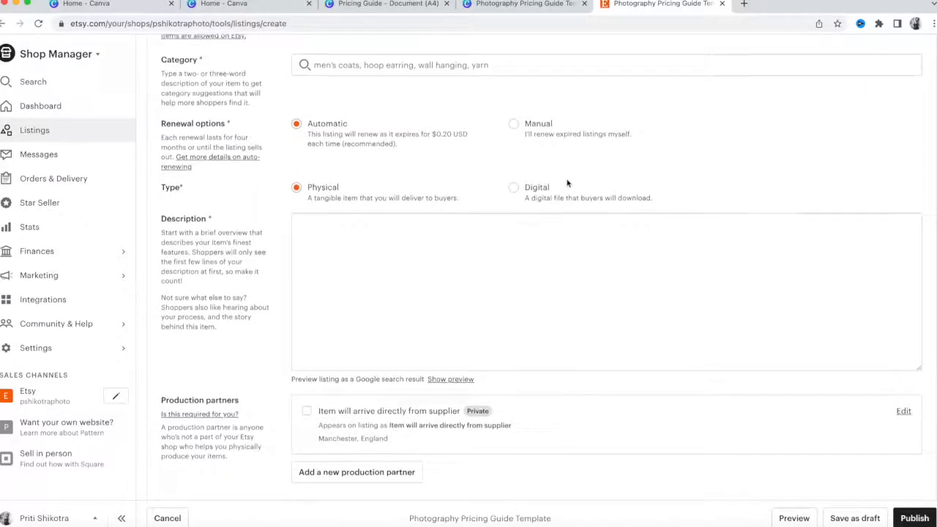
pyautogui.click(514, 188)
# Replace the listing price with 1500.
pyautogui.scroll(-2, 683, 196)
pyautogui.scroll(-7, 536, 292)
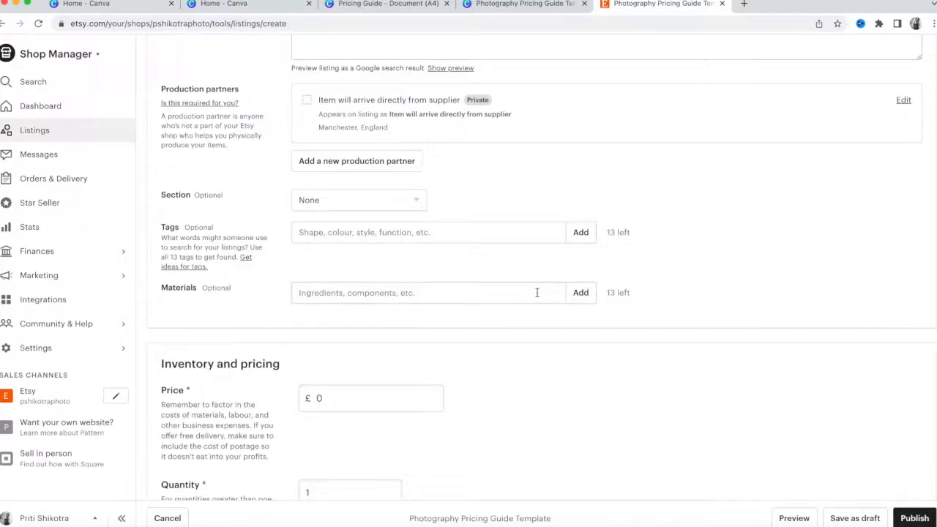
pyautogui.scroll(-6, 534, 412)
pyautogui.scroll(-6, 535, 415)
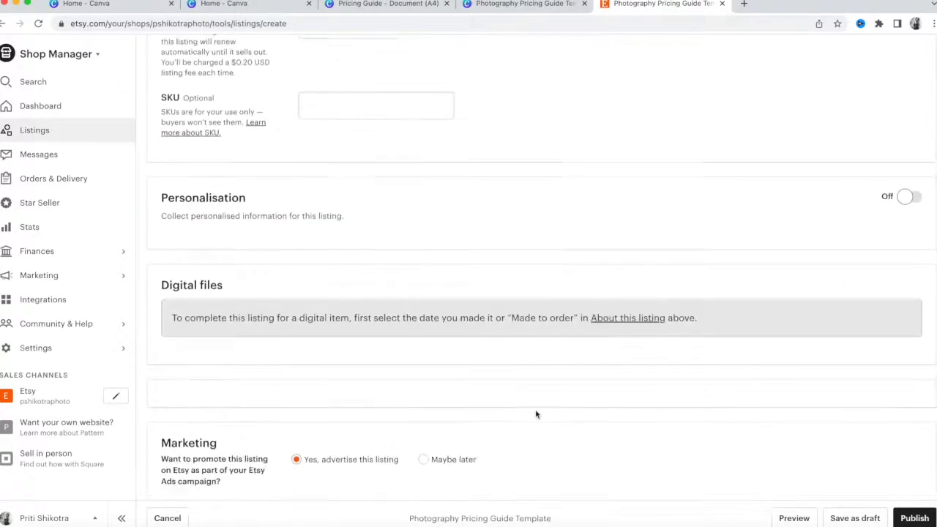
pyautogui.scroll(8, 413, 351)
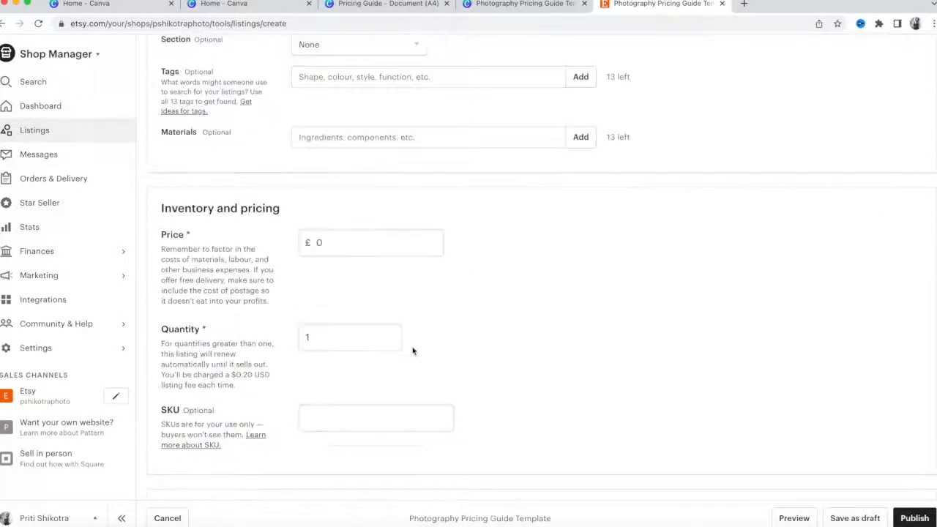
pyautogui.scroll(3, 412, 351)
pyautogui.scroll(-2, 413, 351)
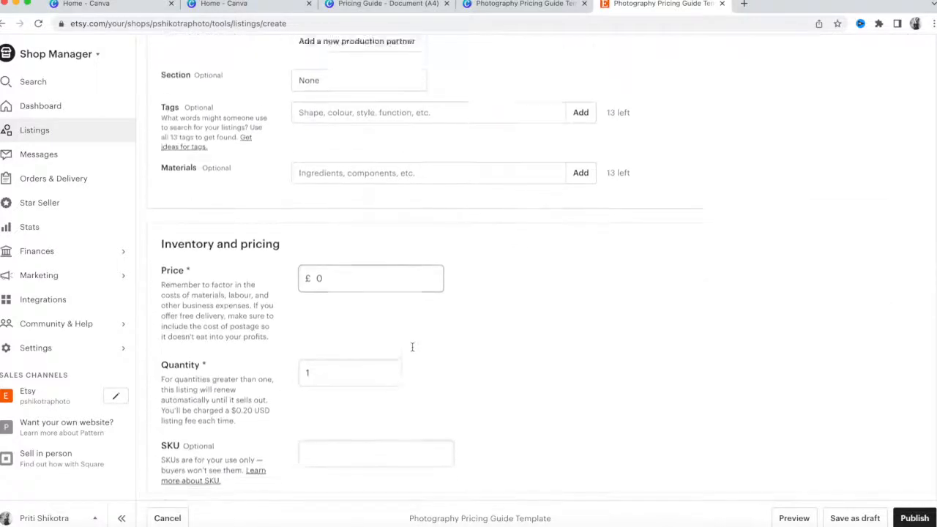
pyautogui.scroll(-5, 413, 351)
pyautogui.click(352, 78)
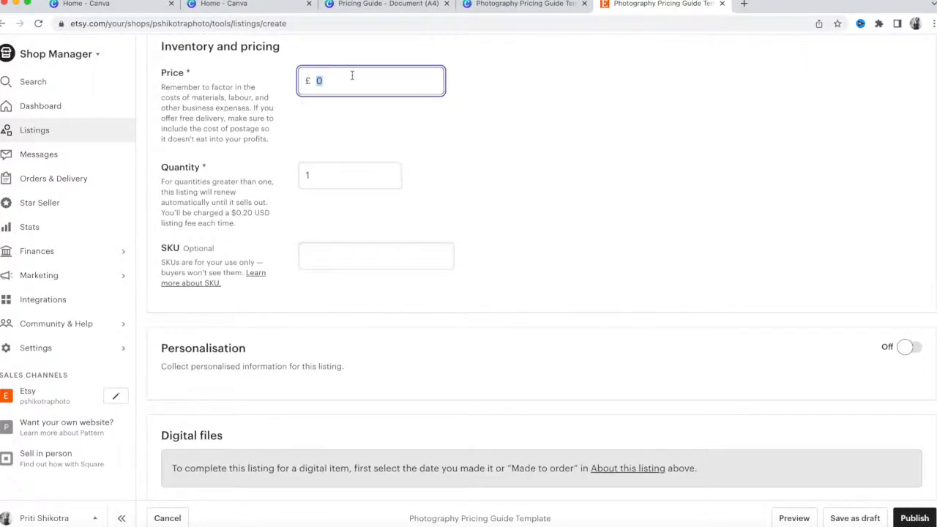
pyautogui.write('1500')
pyautogui.click(656, 323)
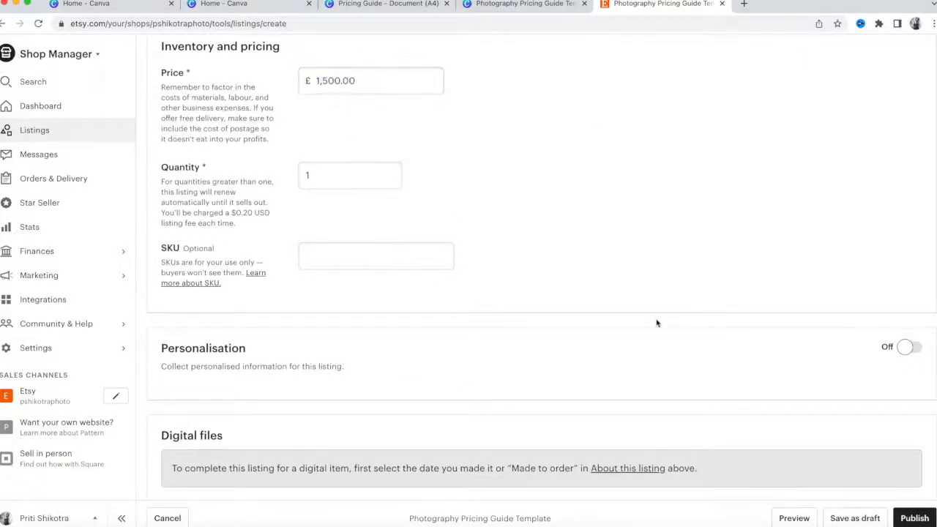
# Choose 2020 - 2022 as when the item was made.
pyautogui.scroll(-4, 656, 323)
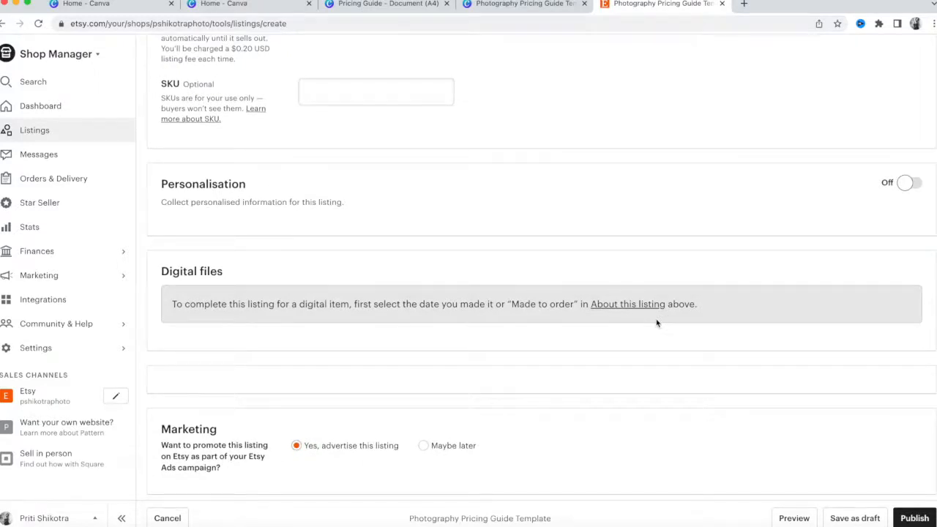
pyautogui.scroll(20, 656, 323)
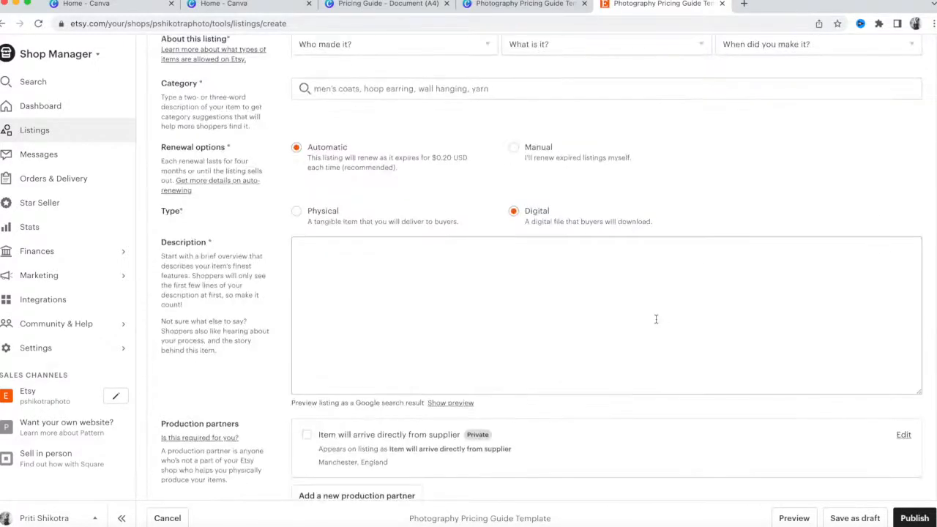
pyautogui.scroll(5, 656, 319)
pyautogui.click(764, 251)
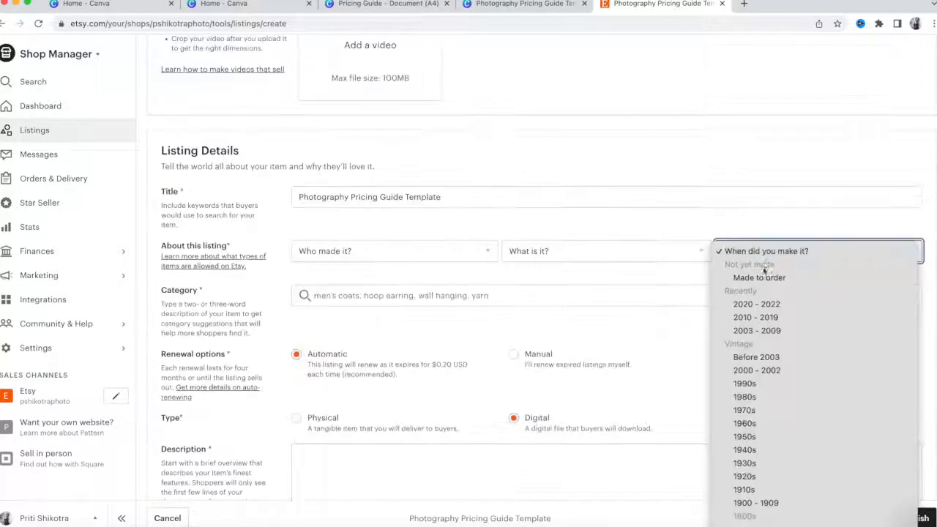
pyautogui.click(758, 303)
pyautogui.scroll(-10, 759, 304)
pyautogui.scroll(-12, 737, 339)
pyautogui.scroll(-5, 734, 330)
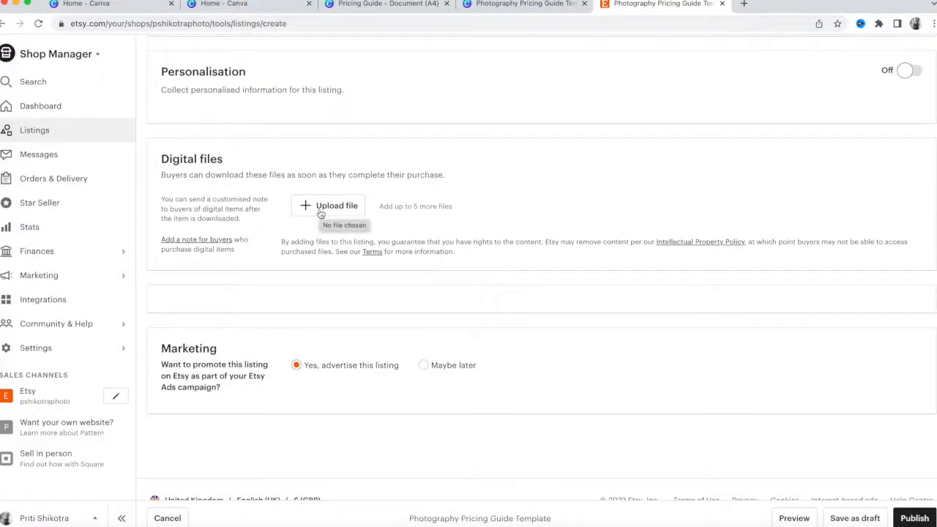
# Look over the Canva pricing-guide designs, then return to the Etsy listing.
pyautogui.click(406, 7)
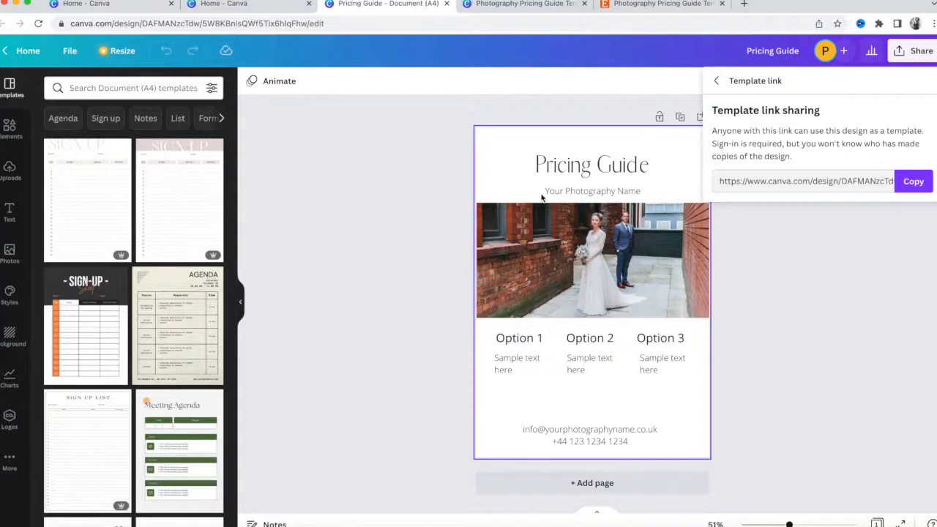
pyautogui.click(529, 6)
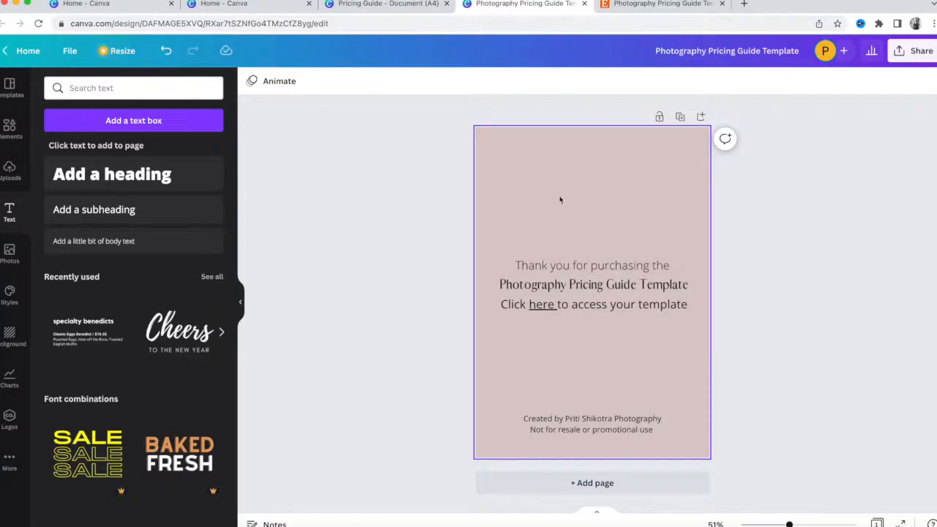
pyautogui.click(659, 5)
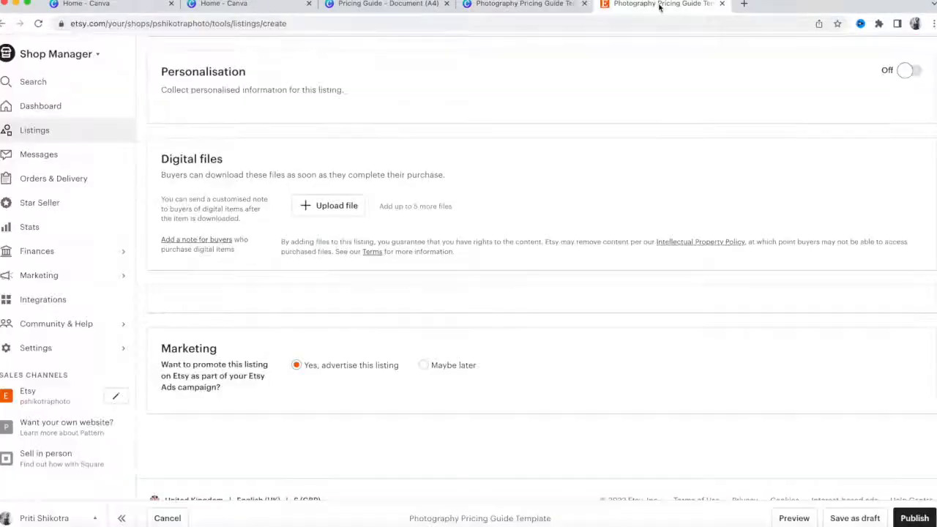
# Upload FallMiniSessionTemplatepDF.pdf as the listing's downloadable digital file.
pyautogui.click(336, 206)
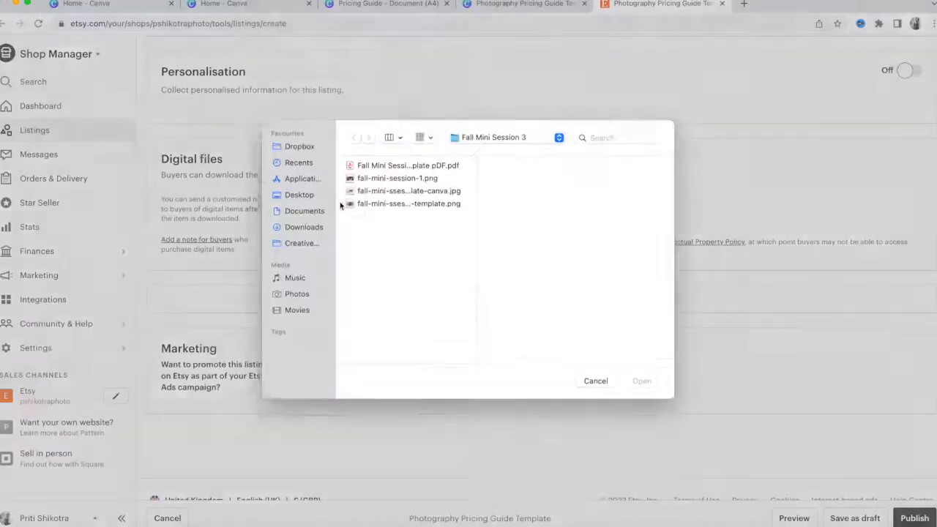
pyautogui.click(450, 173)
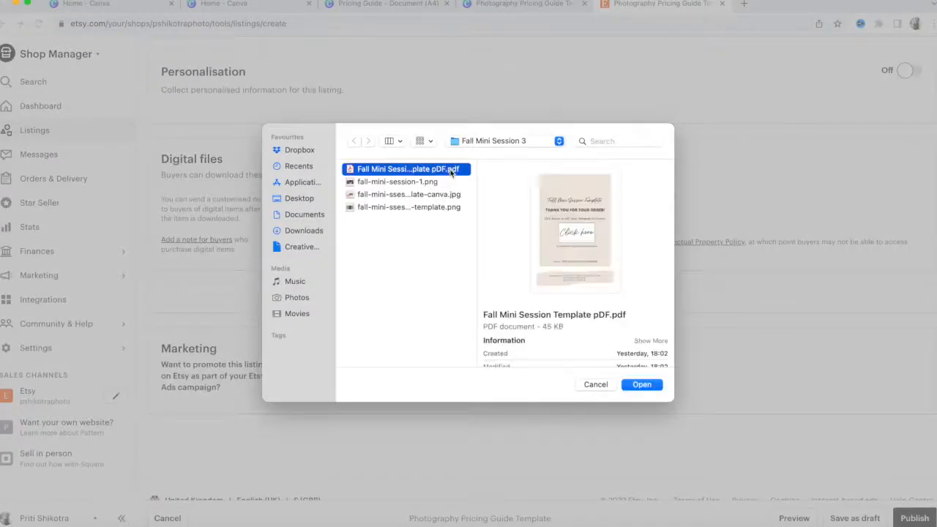
pyautogui.click(638, 385)
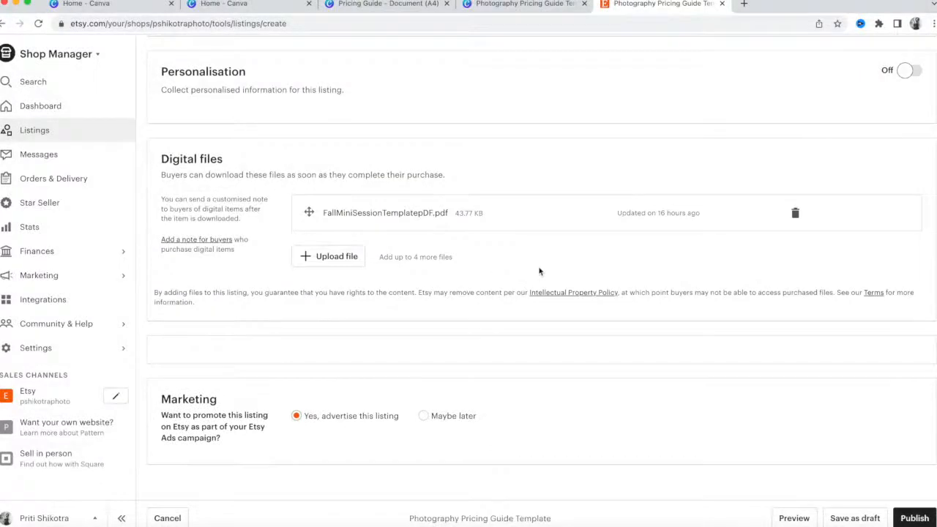
pyautogui.scroll(-3, 479, 307)
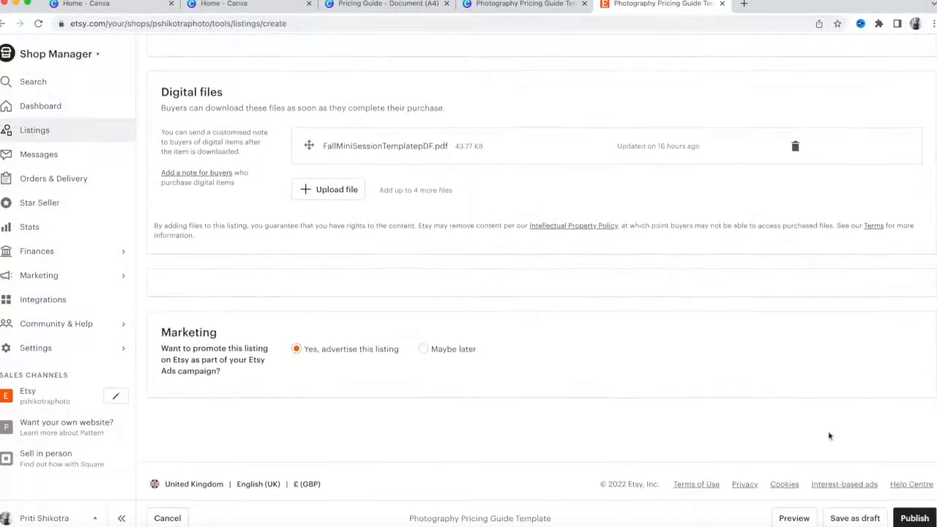
pyautogui.scroll(1, 802, 374)
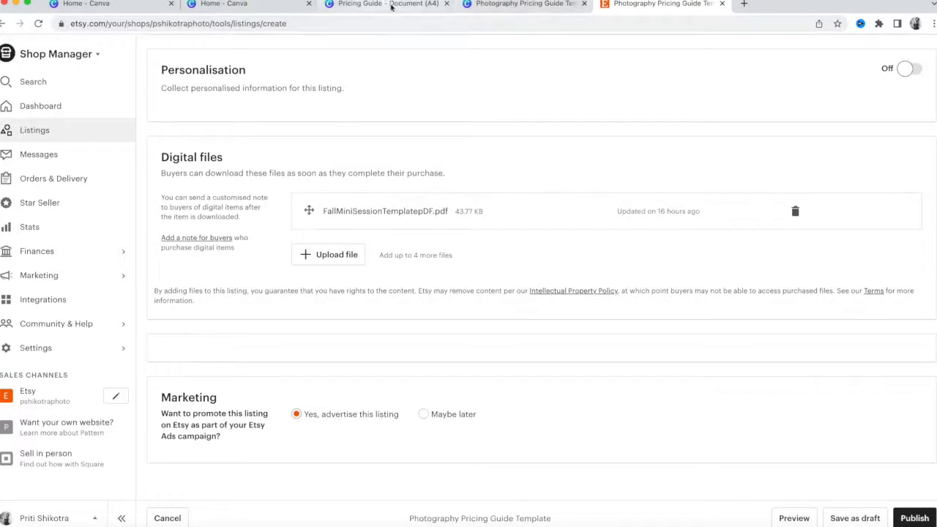
# Check the Canva design and Etsy tabs, then show the Canva home page scrolled to the top.
pyautogui.click(519, 6)
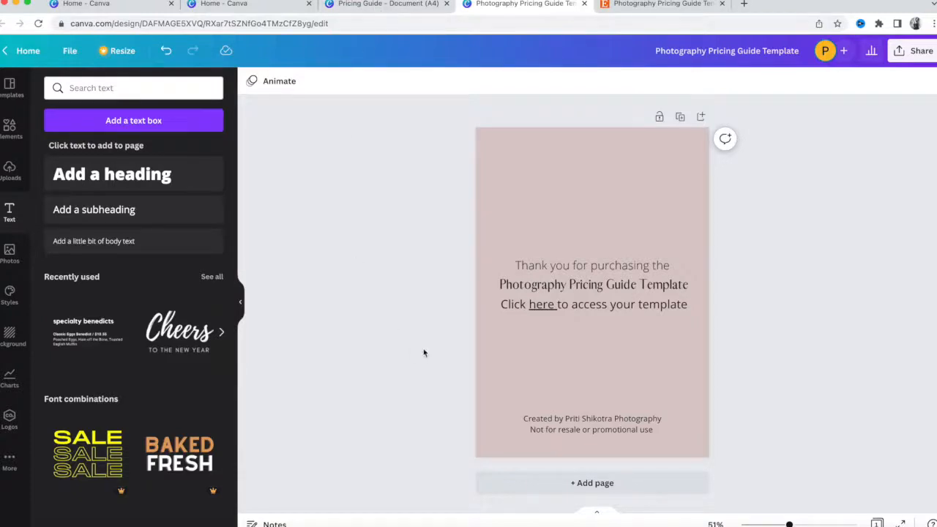
pyautogui.click(395, 9)
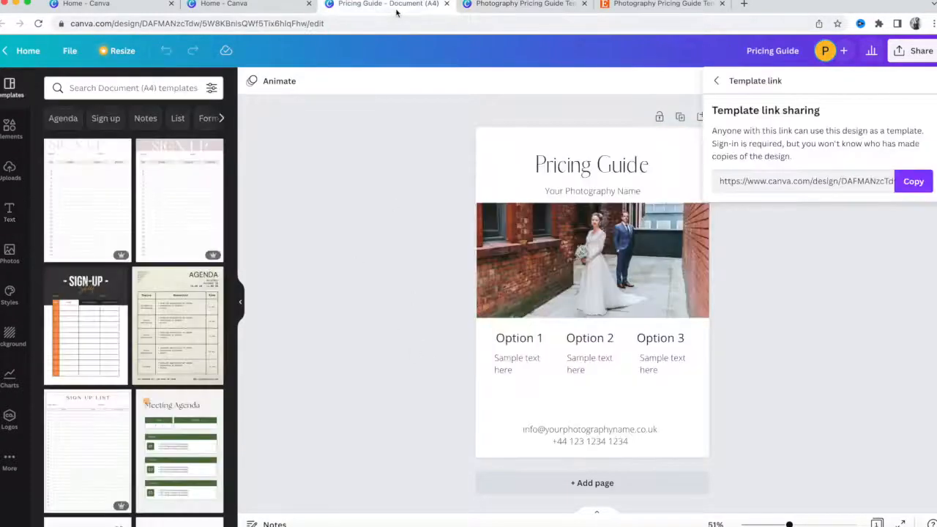
pyautogui.click(234, 4)
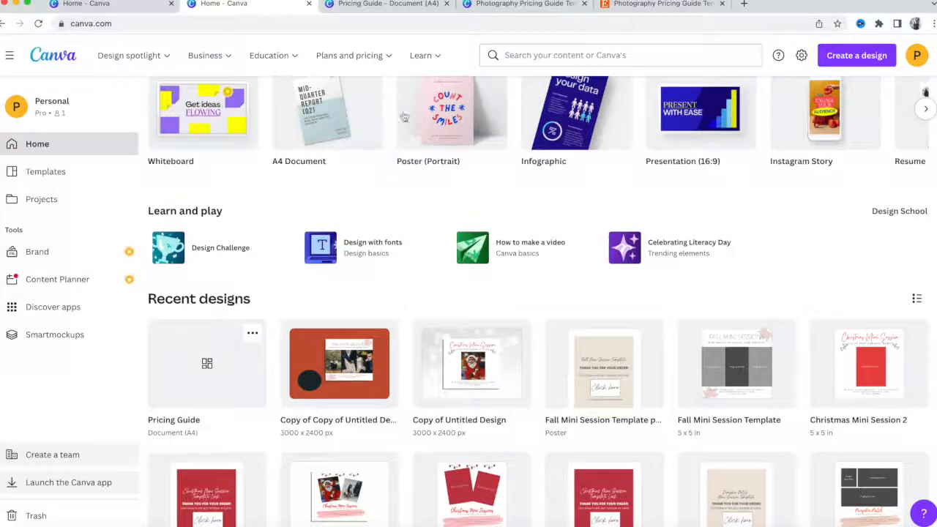
pyautogui.click(659, 4)
pyautogui.scroll(15, 461, 291)
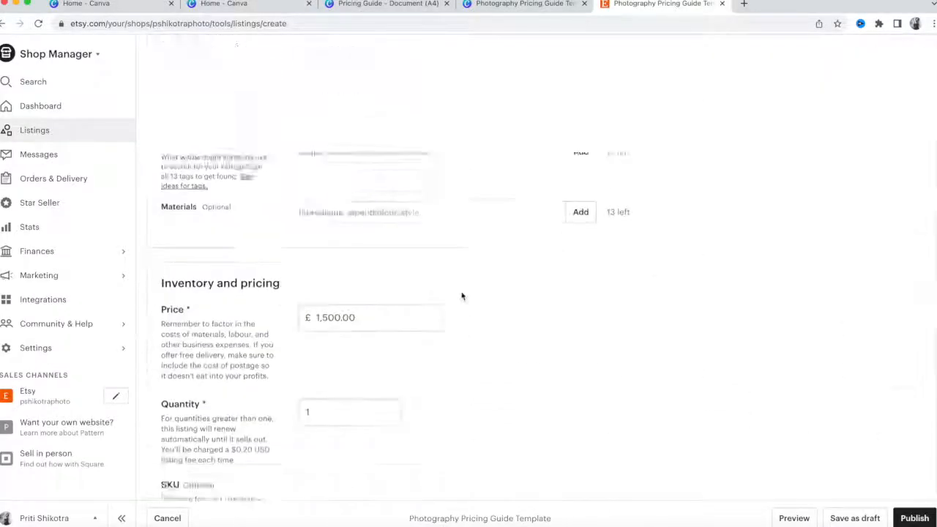
pyautogui.scroll(10, 461, 291)
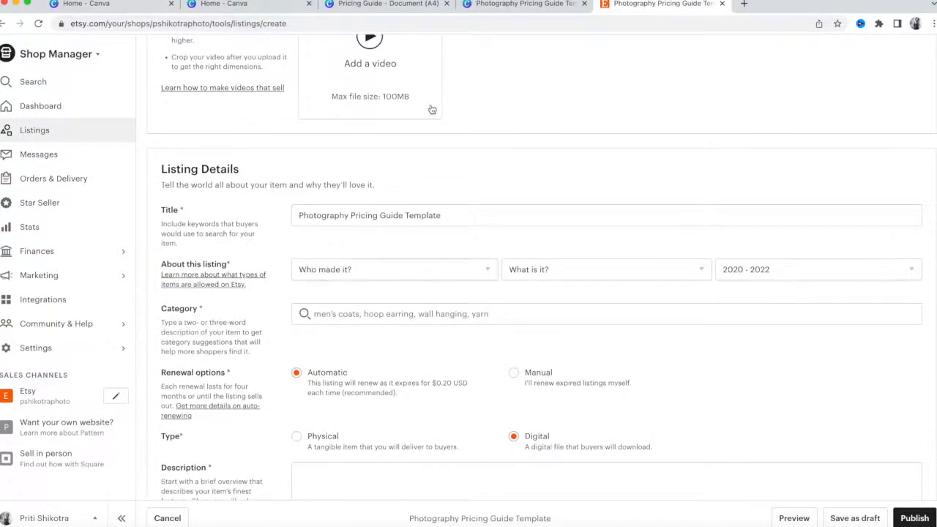
pyautogui.click(260, 11)
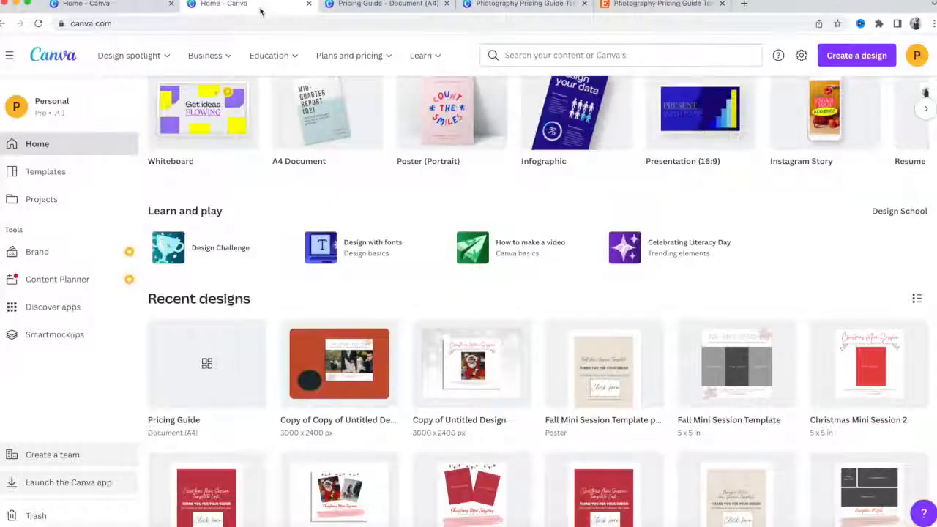
pyautogui.scroll(3, 286, 173)
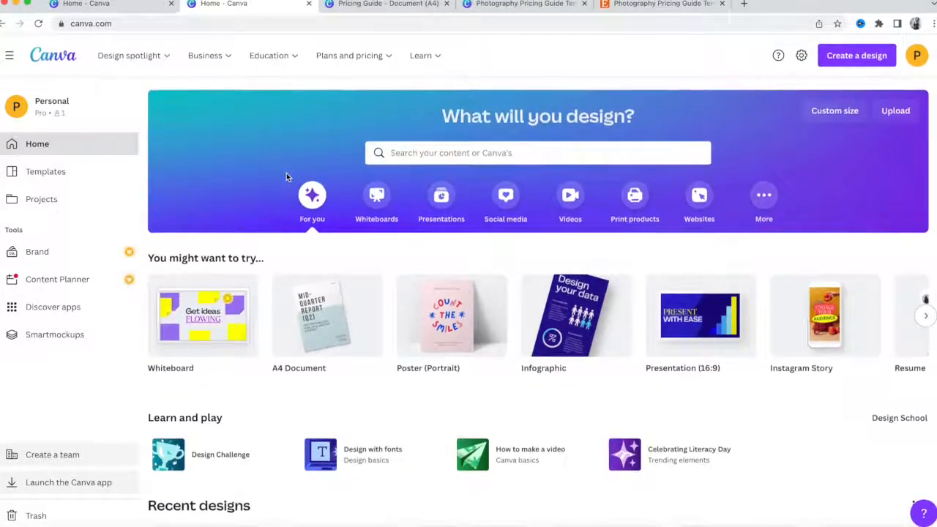